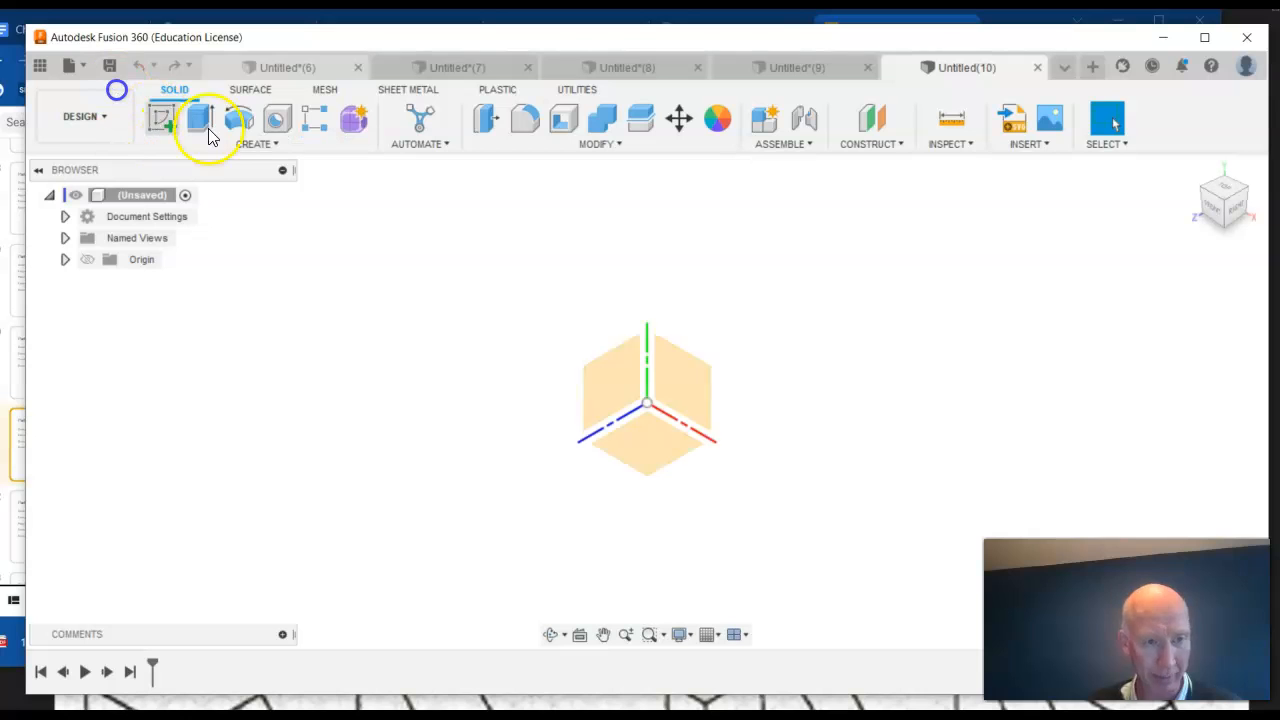
Sketch a closed seven-sided profile on the front plane, with a left edge about 2.9 in tall, a sloped side and a small step
left_click(700, 410)
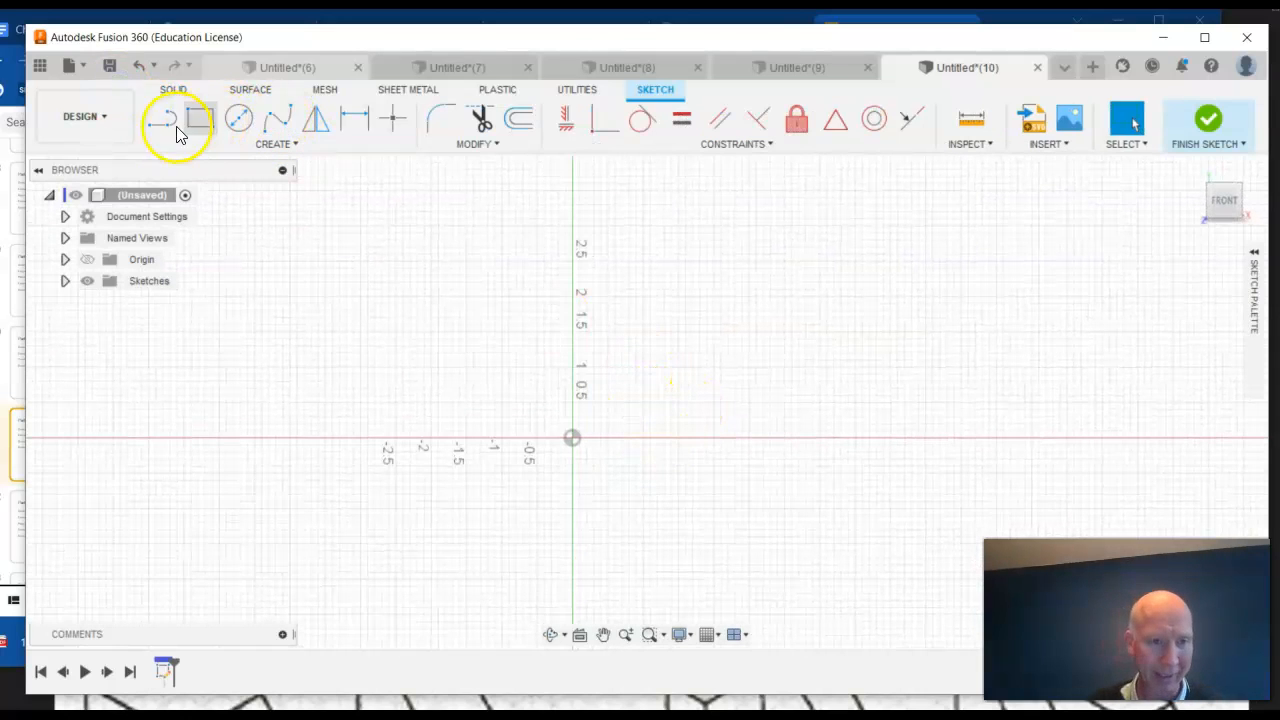
left_click(166, 122)
left_click(224, 440)
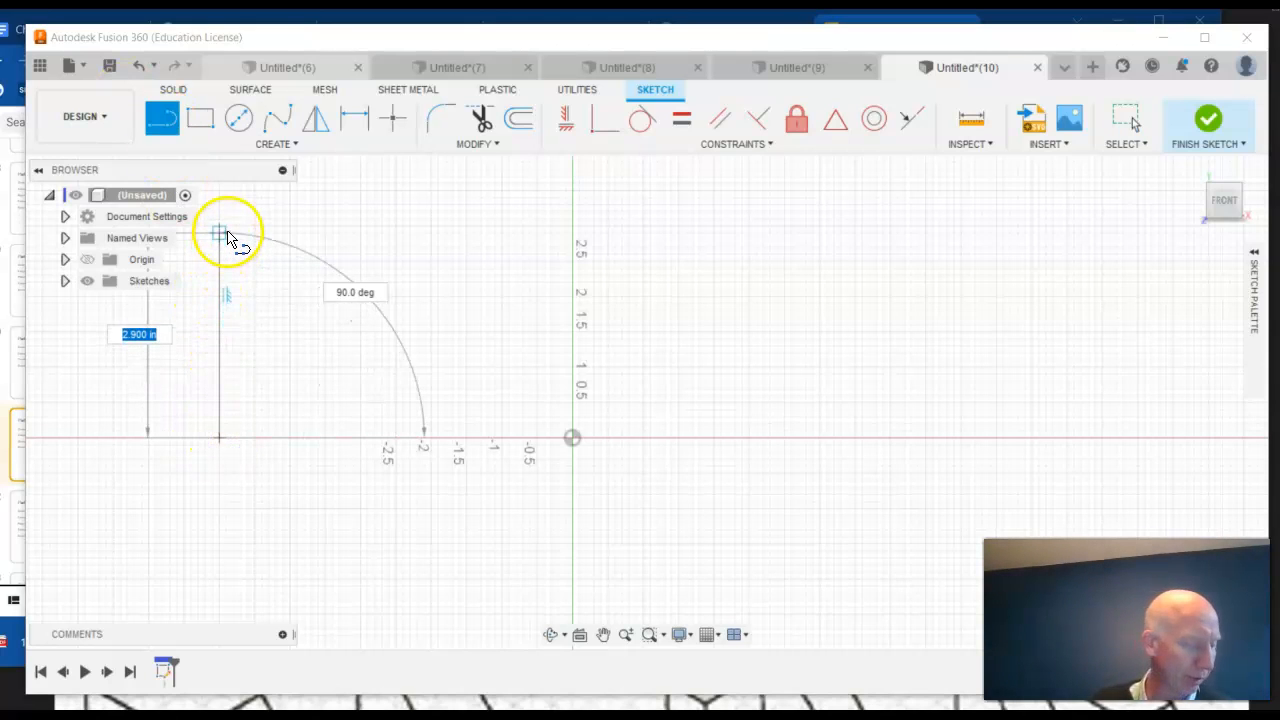
left_click(227, 234)
left_click(298, 247)
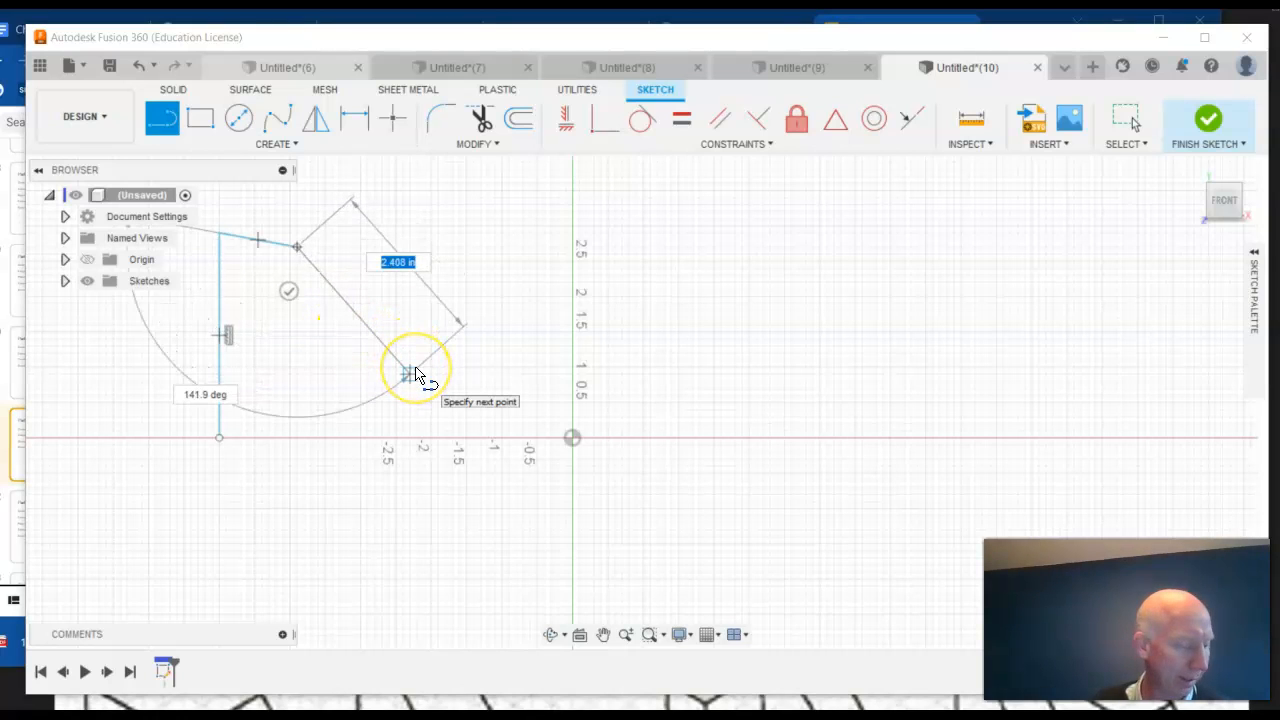
left_click(409, 374)
left_click_drag(409, 374, 436, 408)
left_click(437, 404)
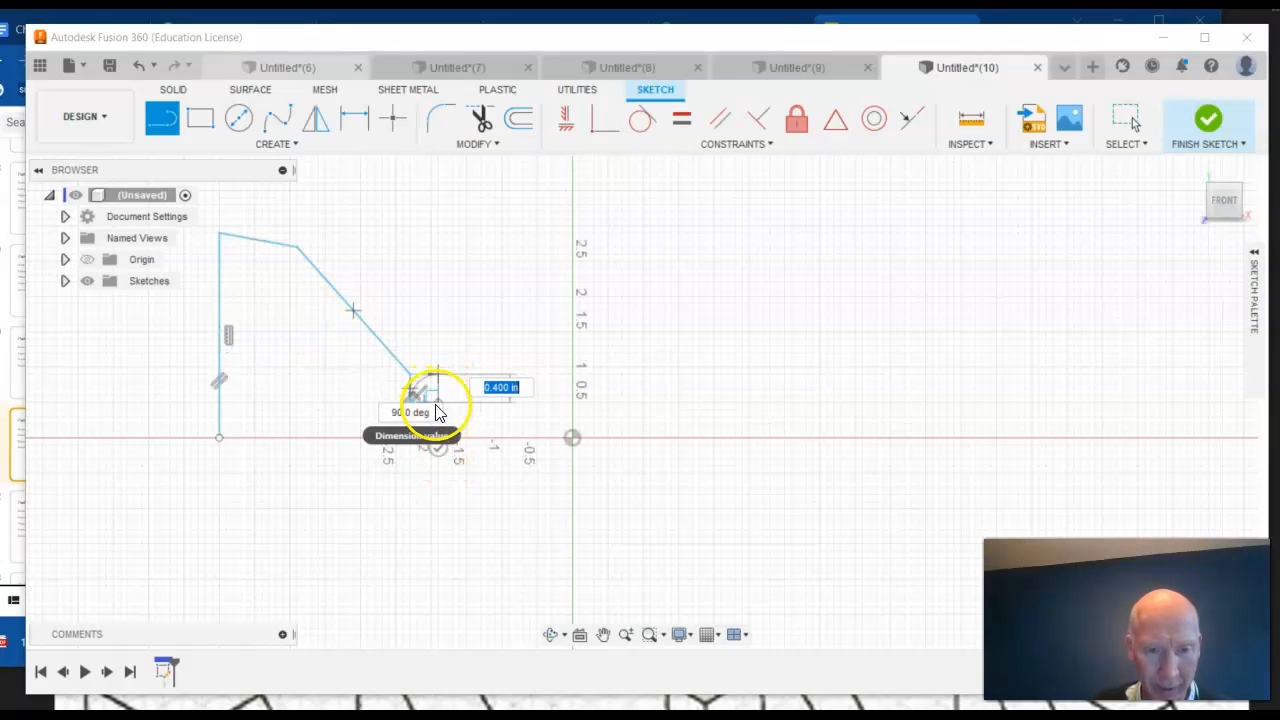
left_click(437, 536)
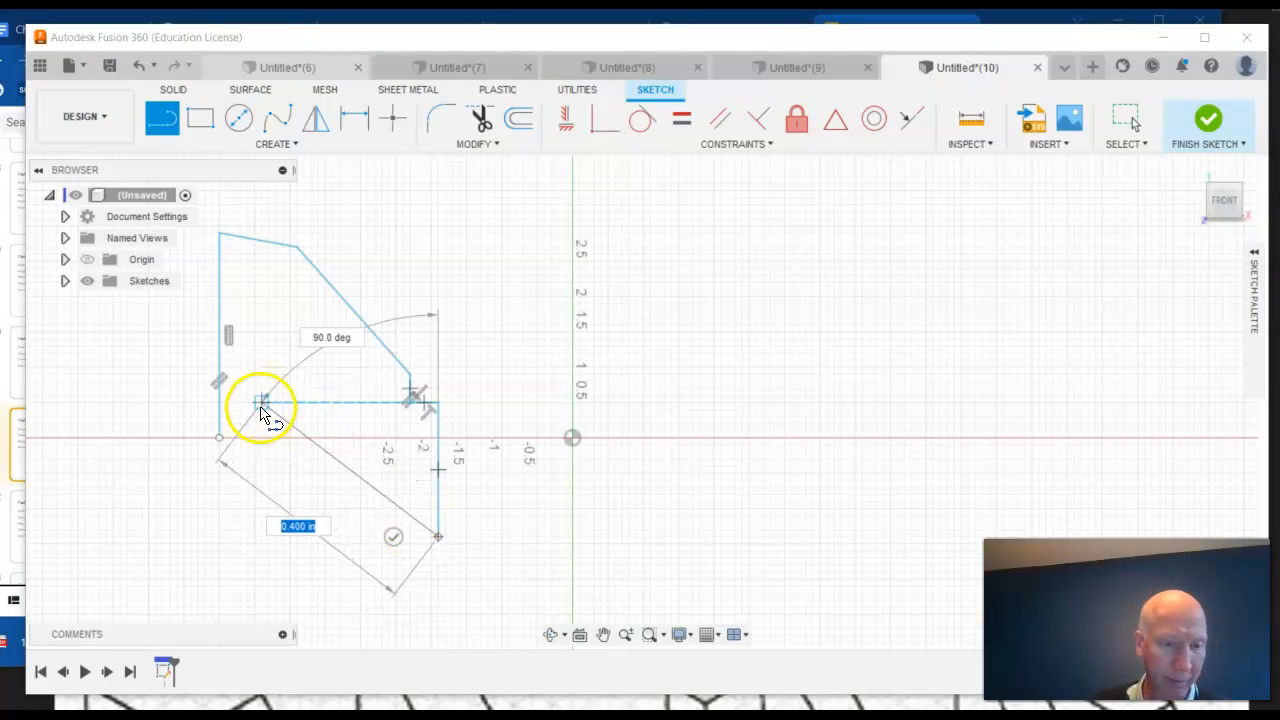
left_click(229, 432)
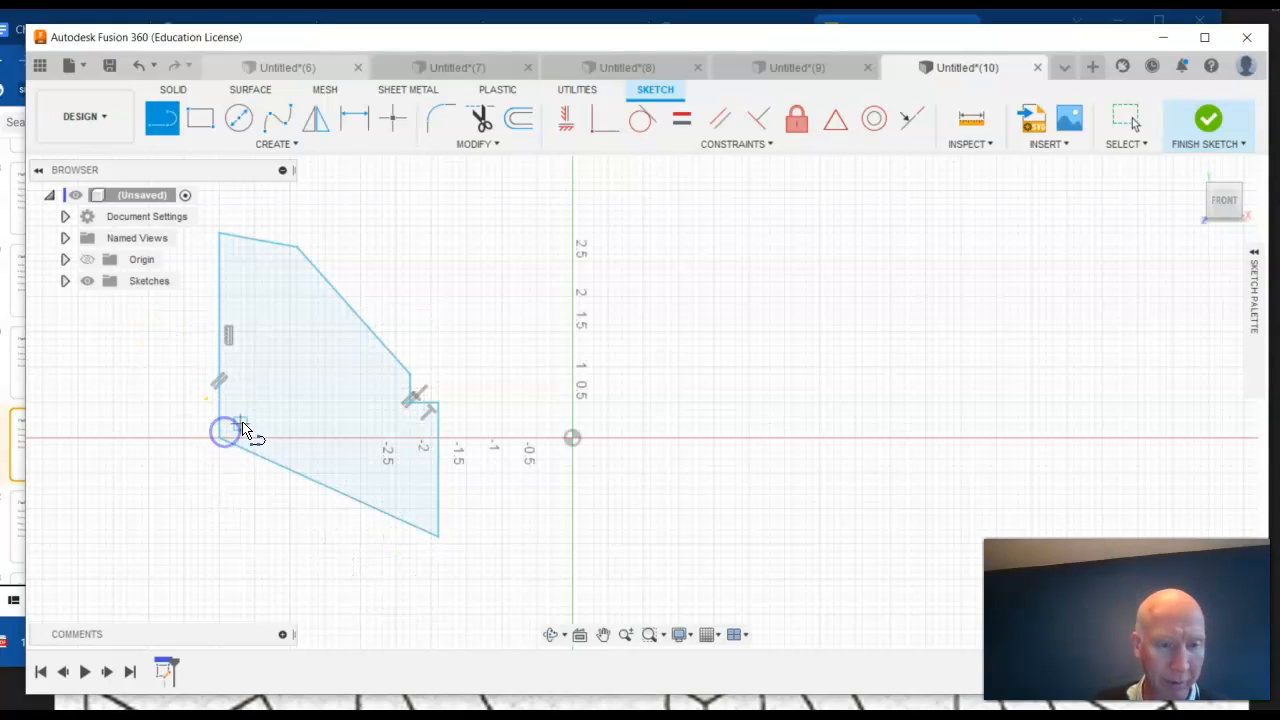
right_click_drag(312, 408, 312, 408)
left_click(500, 310)
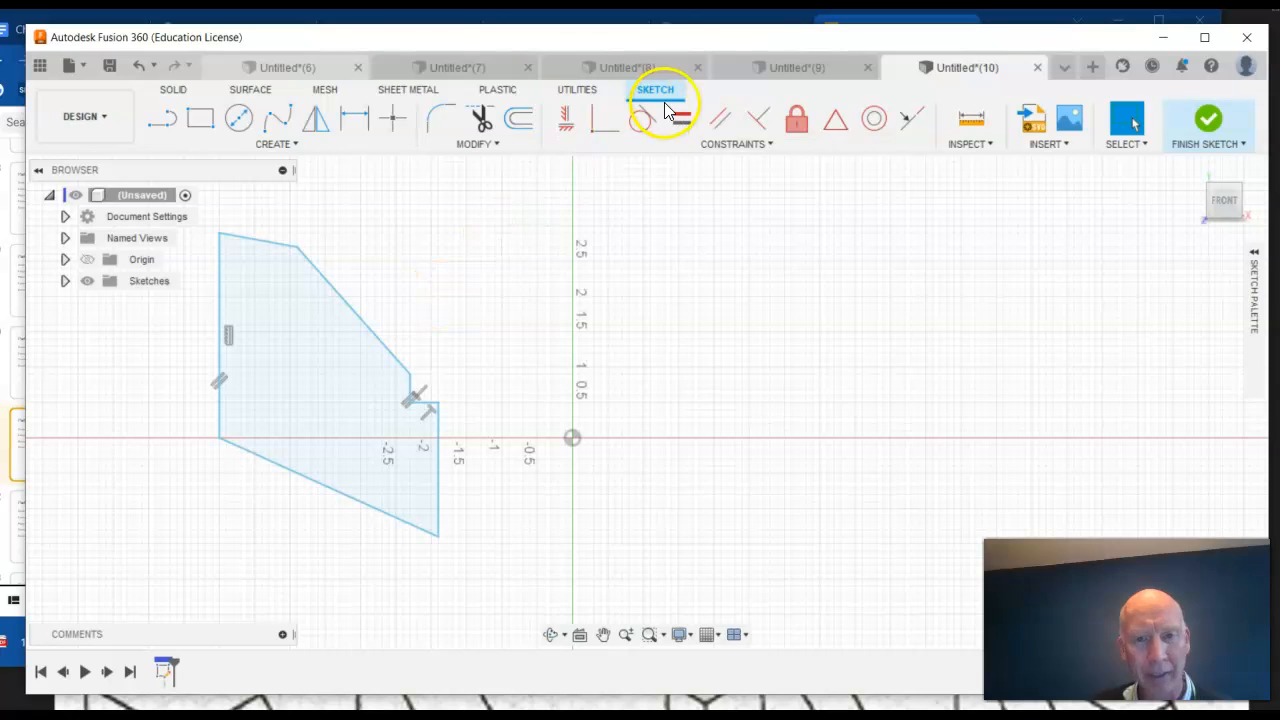
Apply Horizontal/Vertical constraints to the profile's slanted bottom and top edges so both are horizontal
left_click(567, 120)
left_click(340, 492)
left_click(444, 507)
left_click(302, 287)
left_click(255, 243)
Dimension the profile's long left vertical edge to 6 in
scroll(457, 322, "up", 2)
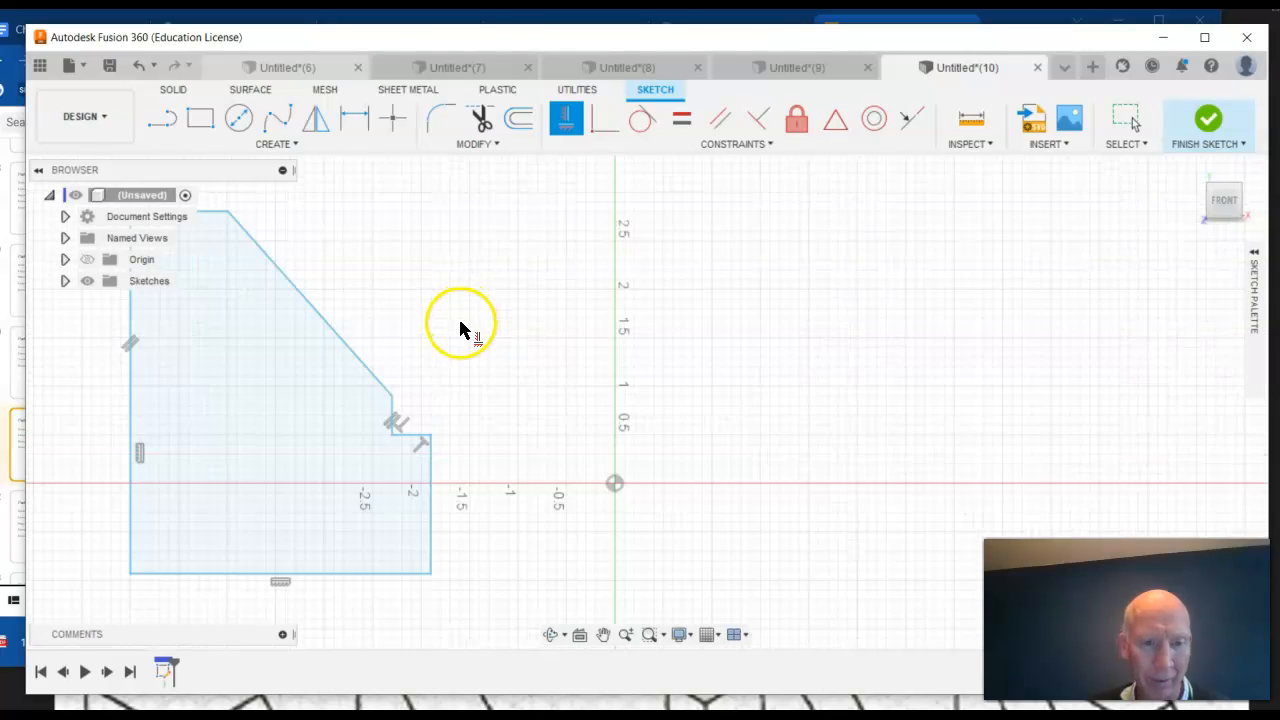
scroll(460, 323, "down", 3)
middle_click_drag(457, 326, 570, 321)
left_click(355, 118)
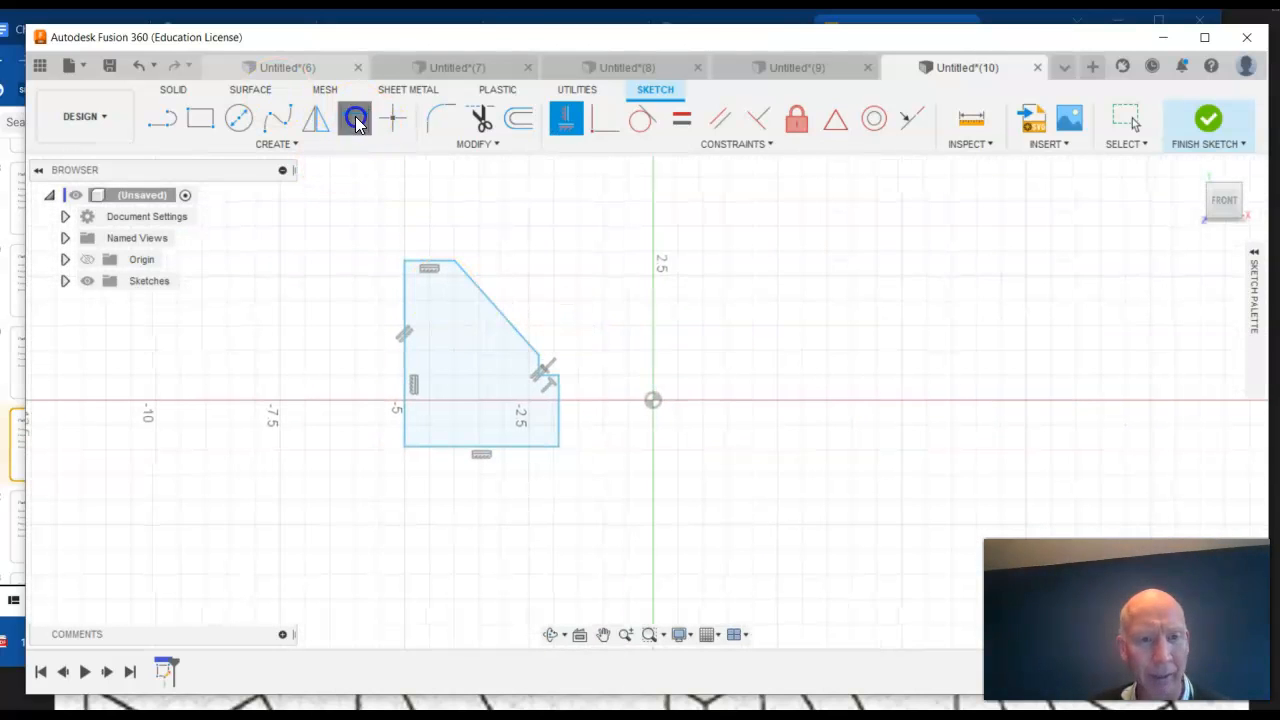
left_click(401, 343)
left_click(308, 366)
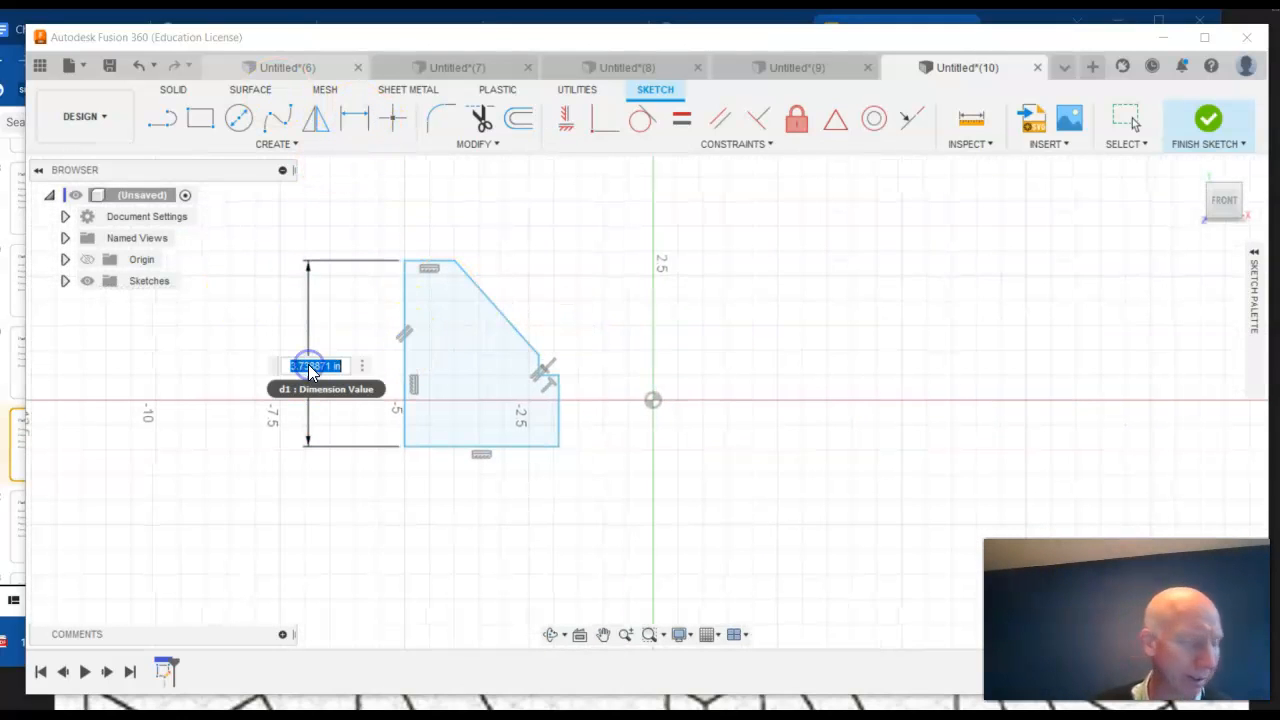
type("6")
key("Return")
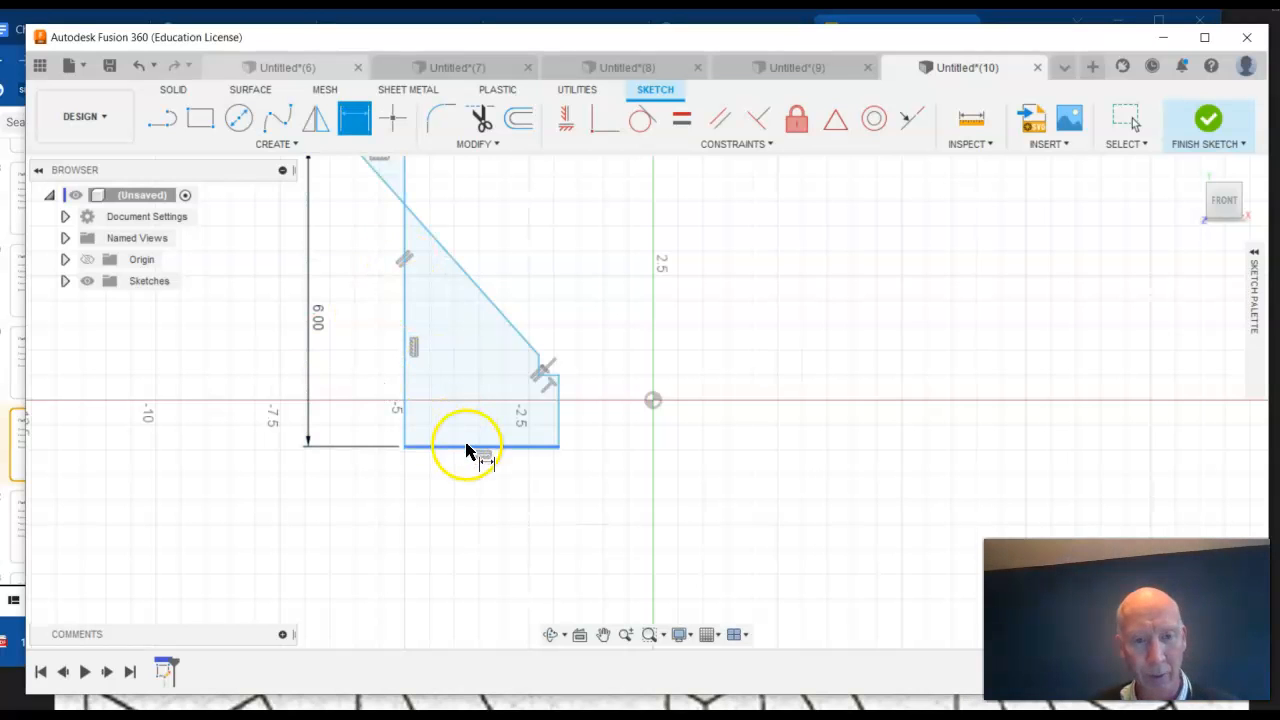
Dimension the profile's bottom edge to 5.5 in
left_click_drag(467, 449, 500, 488)
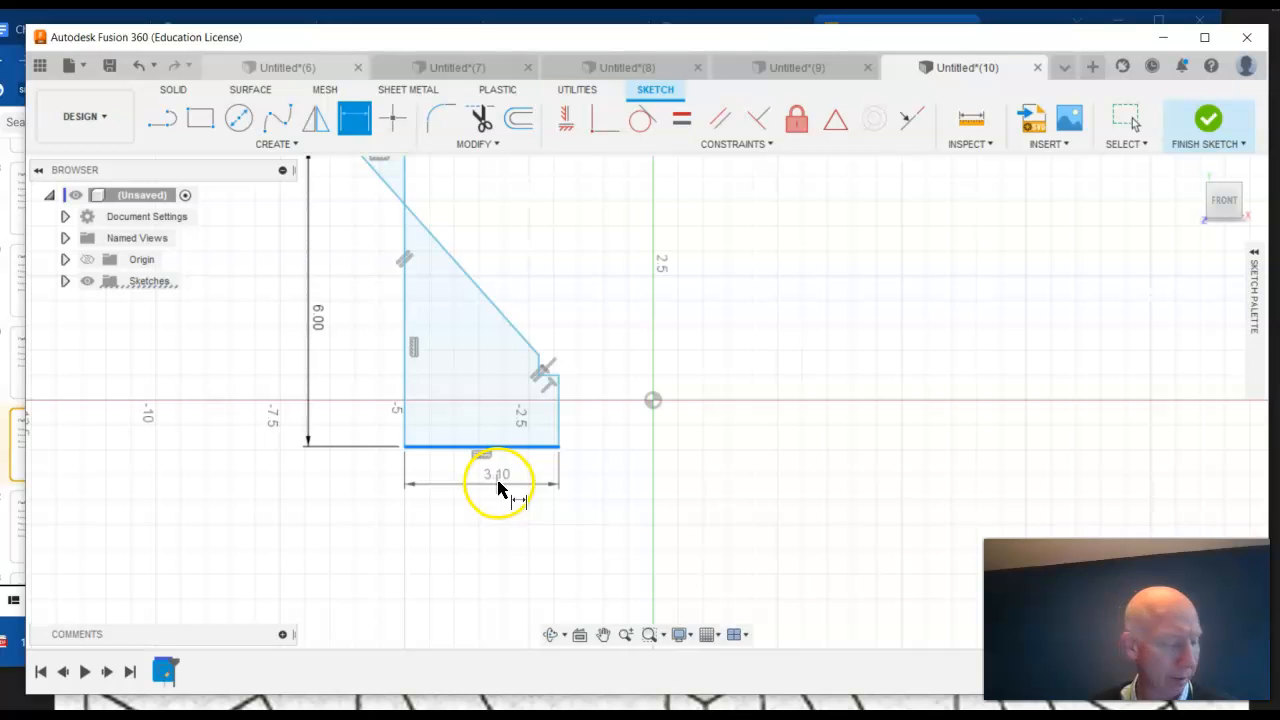
left_click(499, 487)
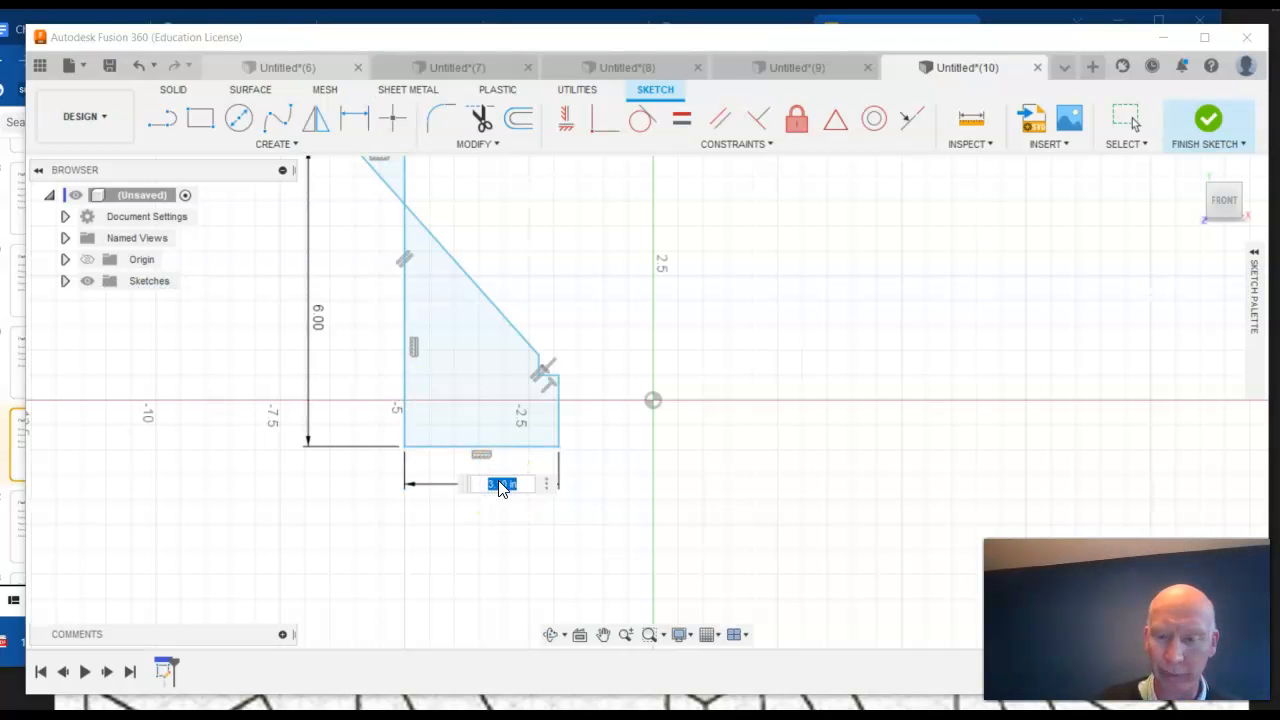
type("5.5")
key("Return")
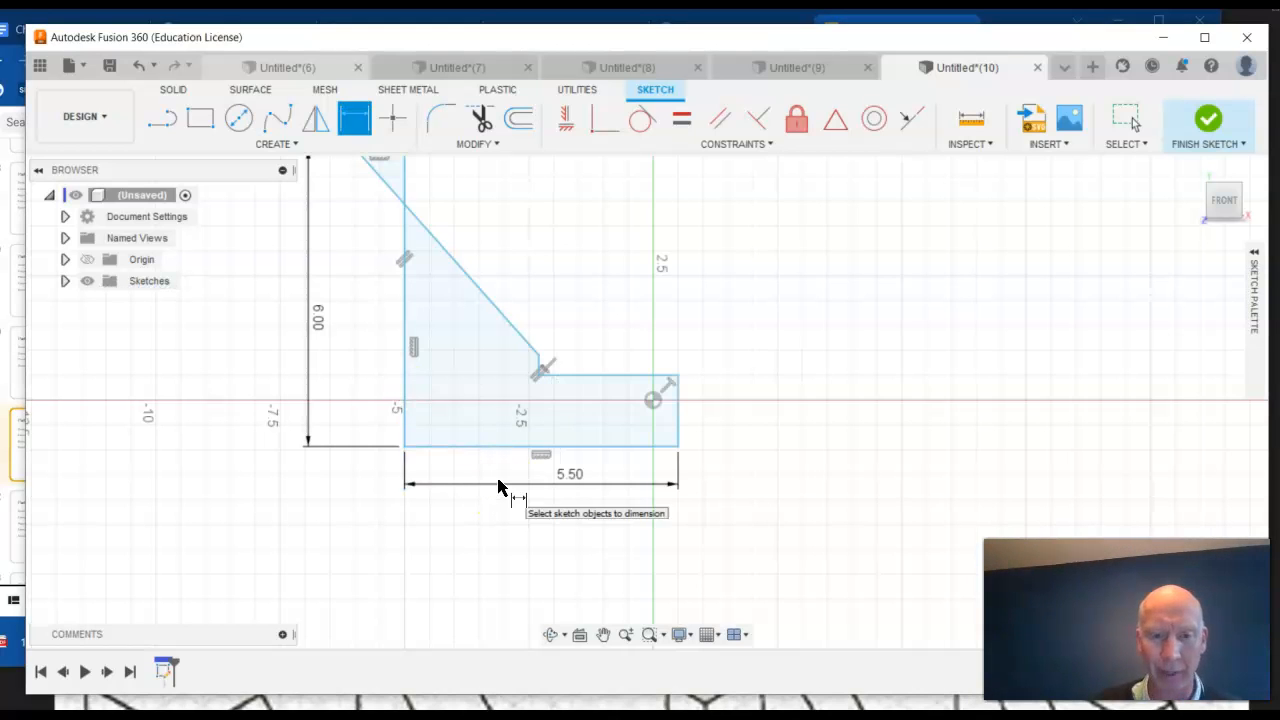
Dimension the short horizontal ledge of the step to 0.5 in
scroll(490, 440, "down", 3)
scroll(535, 358, "up", 3)
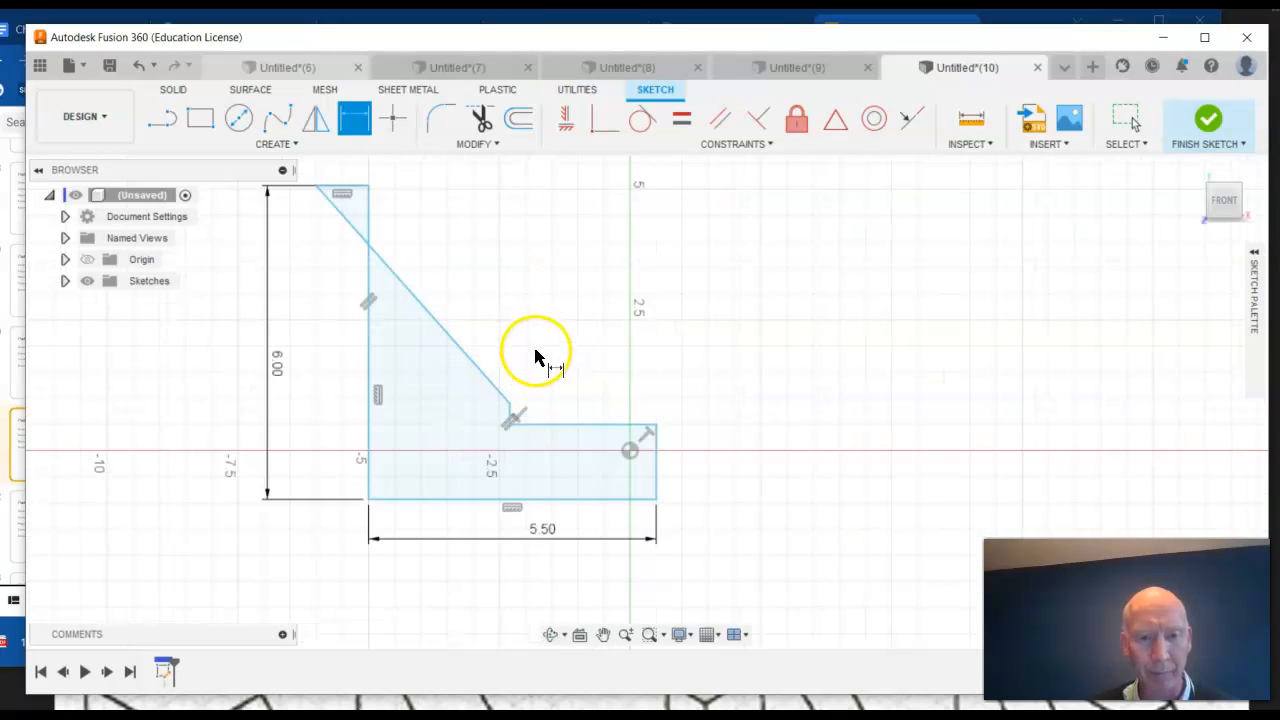
scroll(535, 358, "up", 3)
left_click(580, 433)
left_click(593, 374)
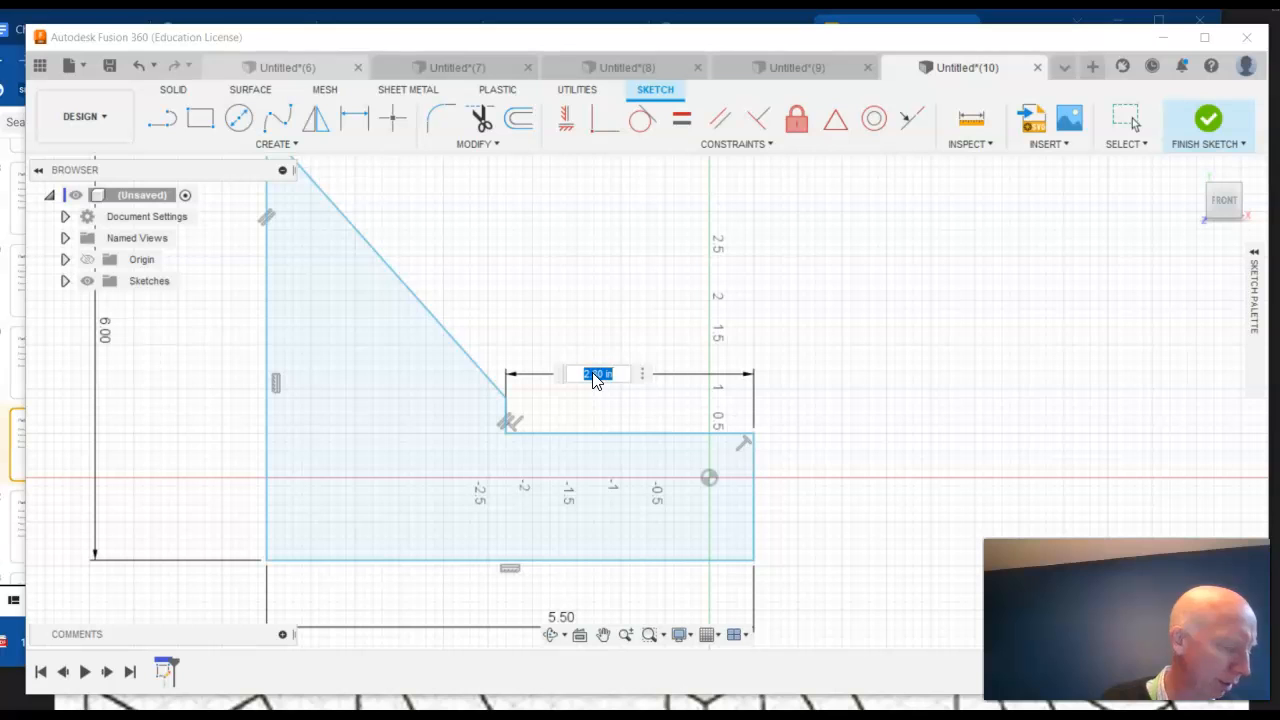
type(".5")
key("Return")
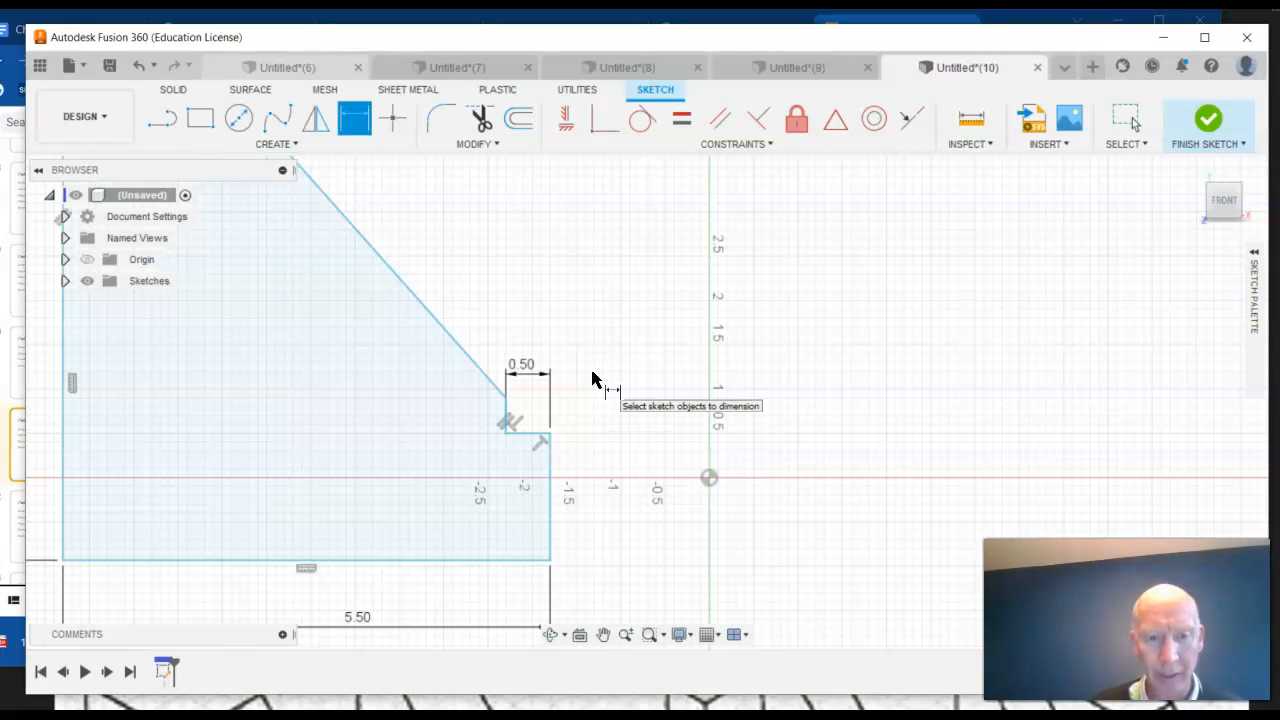
Dimension the profile's top edge to 2 in
scroll(425, 423, "down", 5)
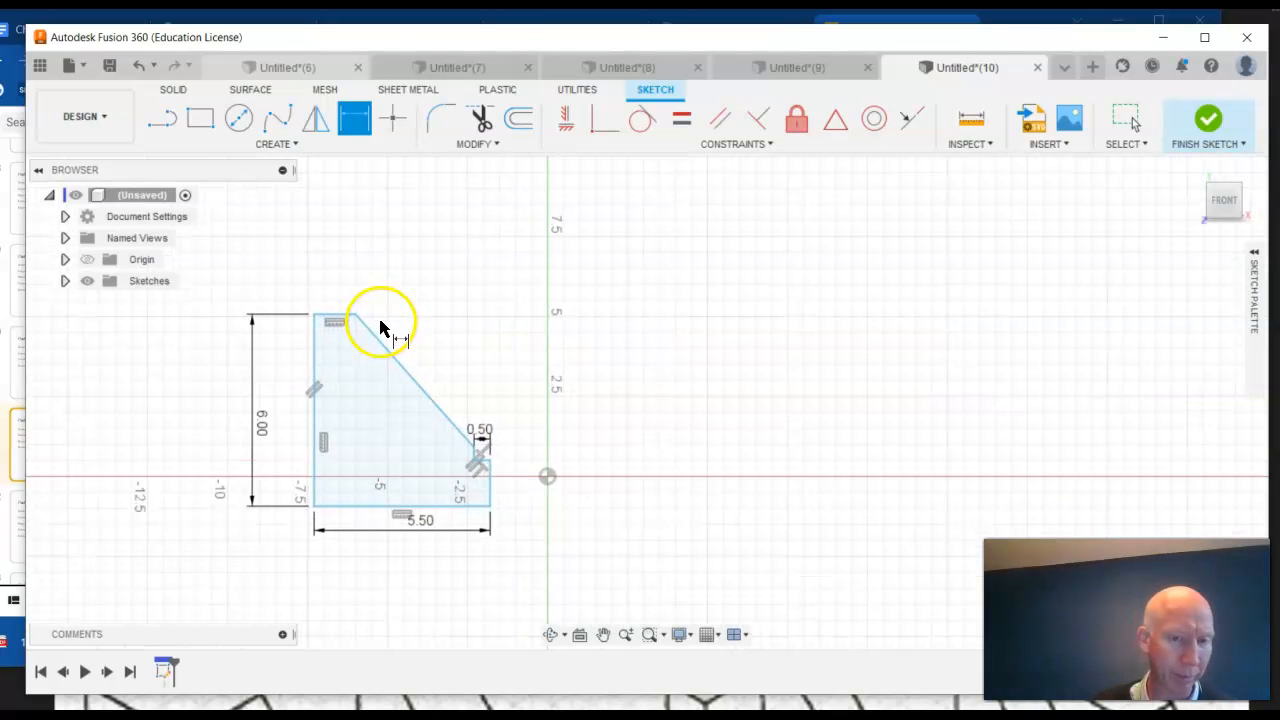
left_click(338, 271)
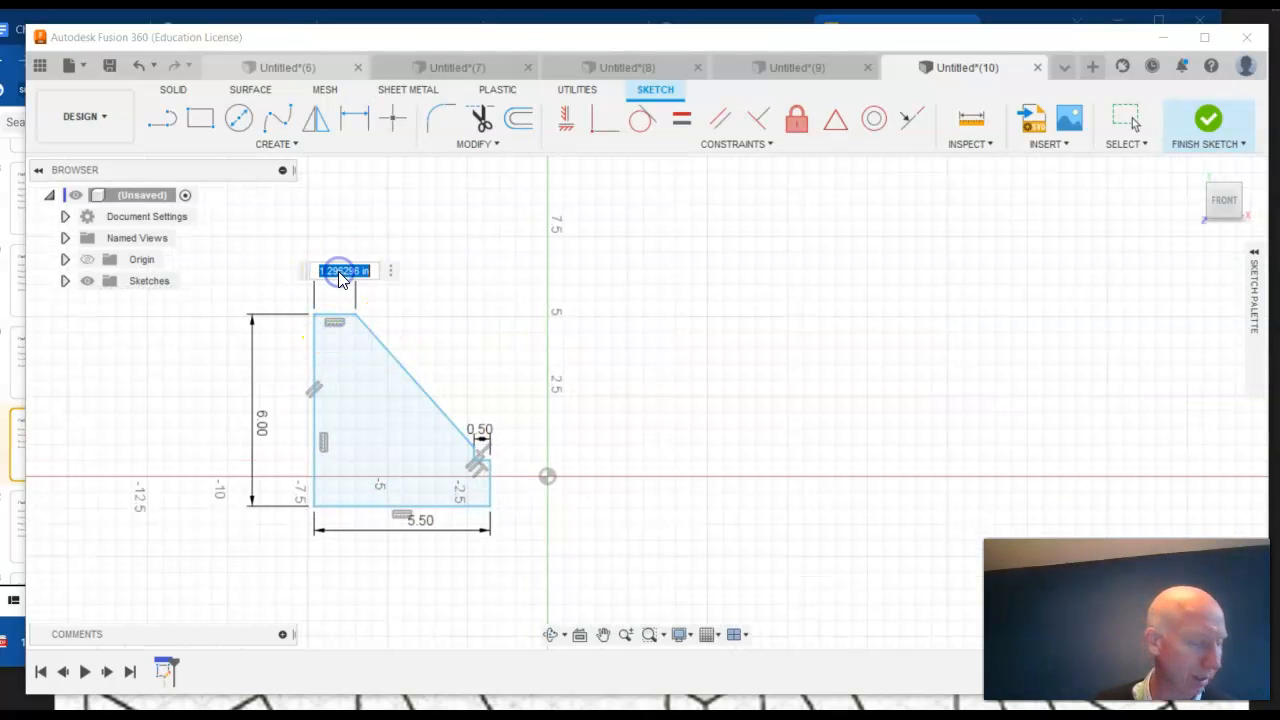
type("2")
key("Return")
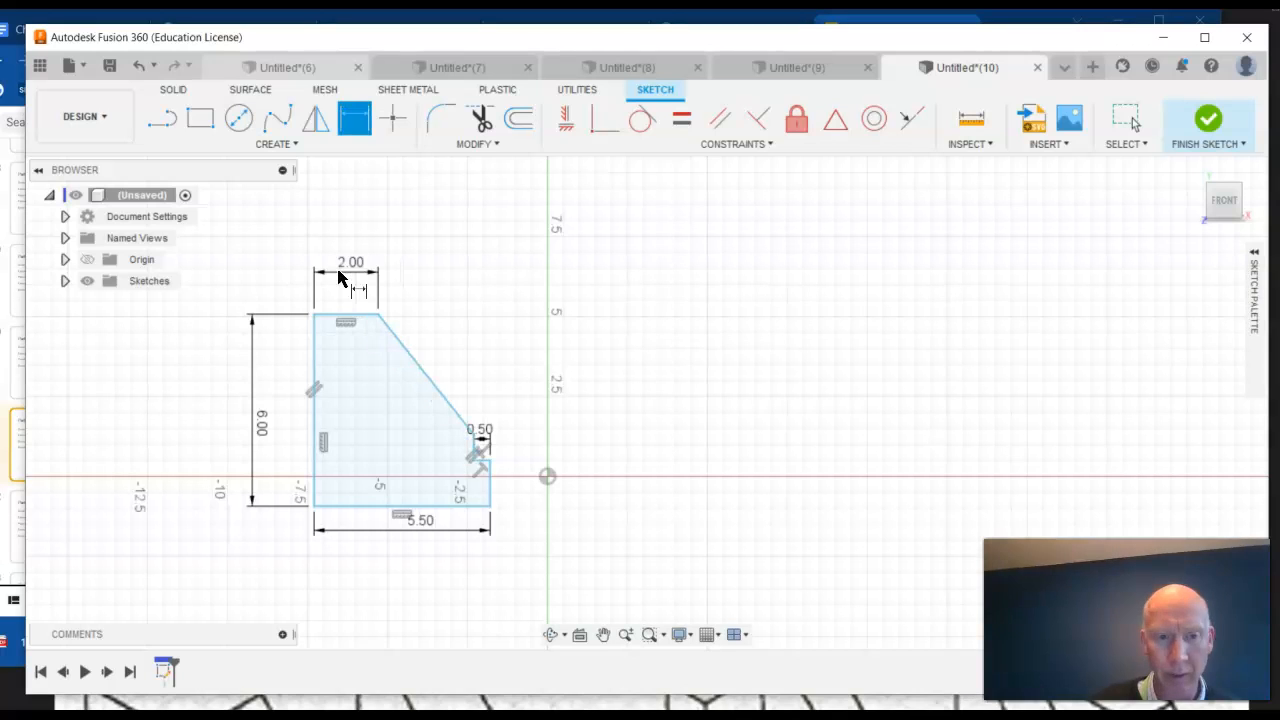
Dimension the short vertical edge between the sloped side and the ledge to 1 in
scroll(386, 378, "up", 2)
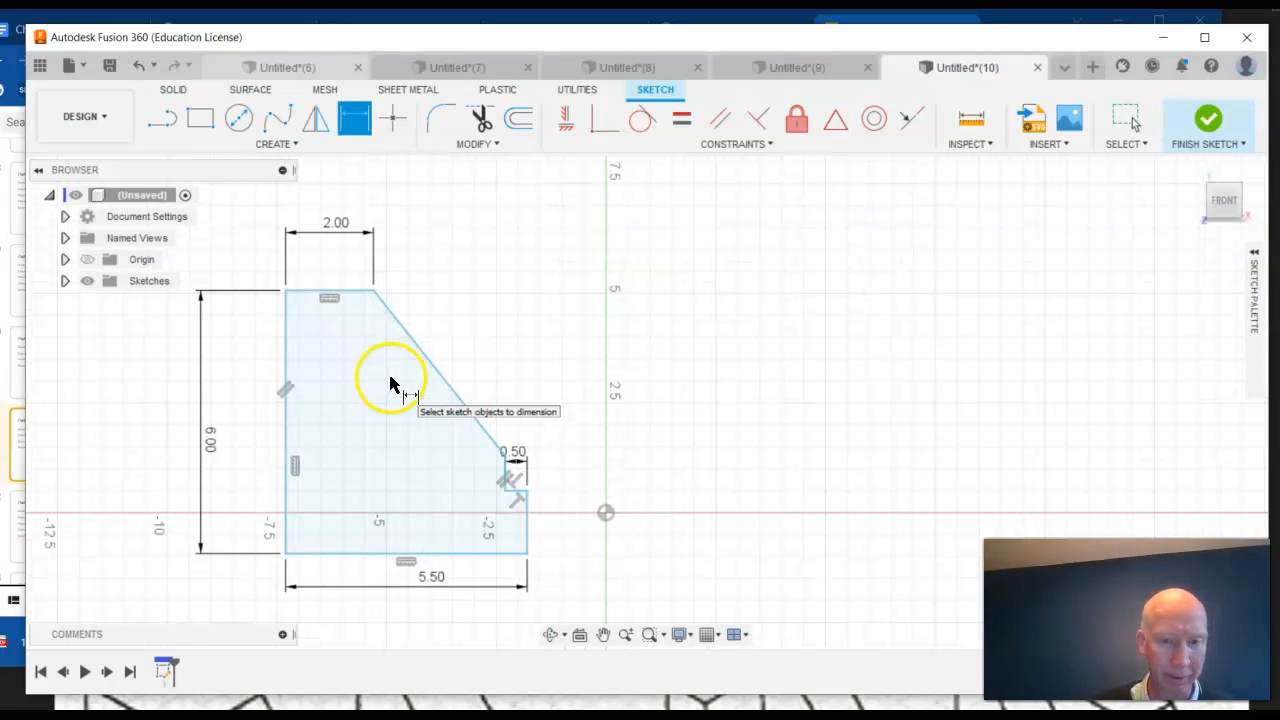
left_click(505, 474)
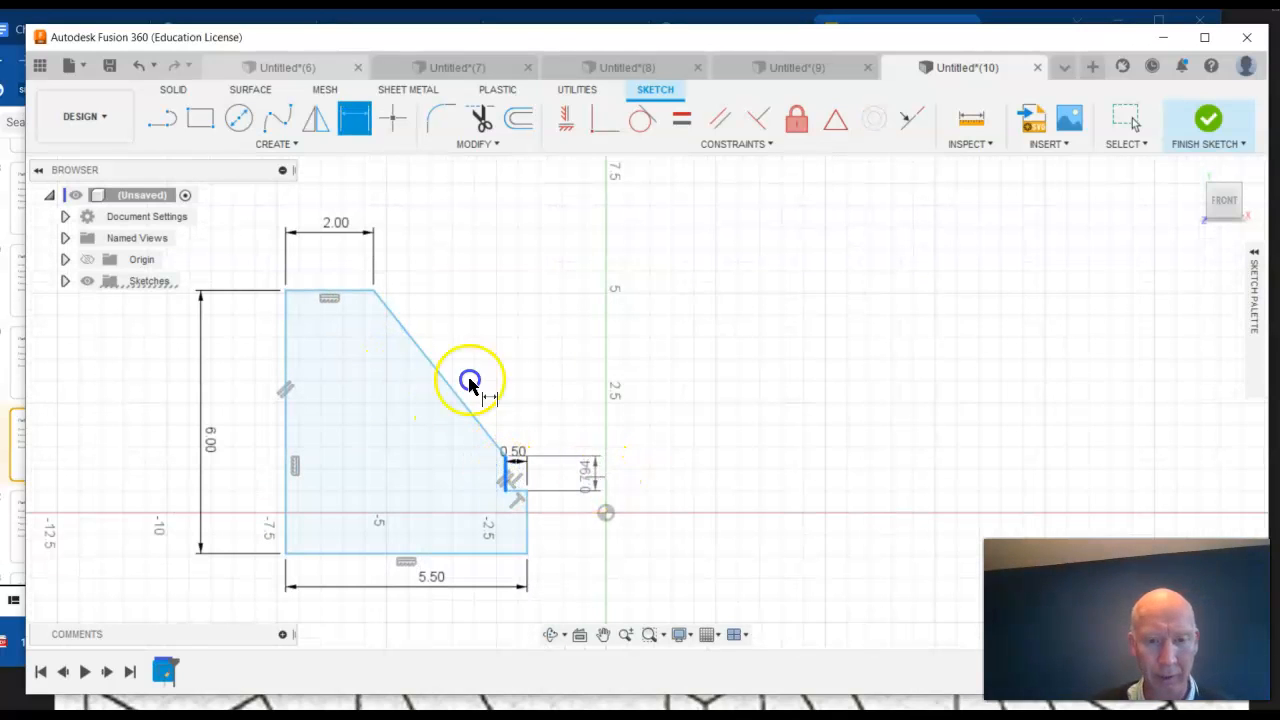
left_click(598, 480)
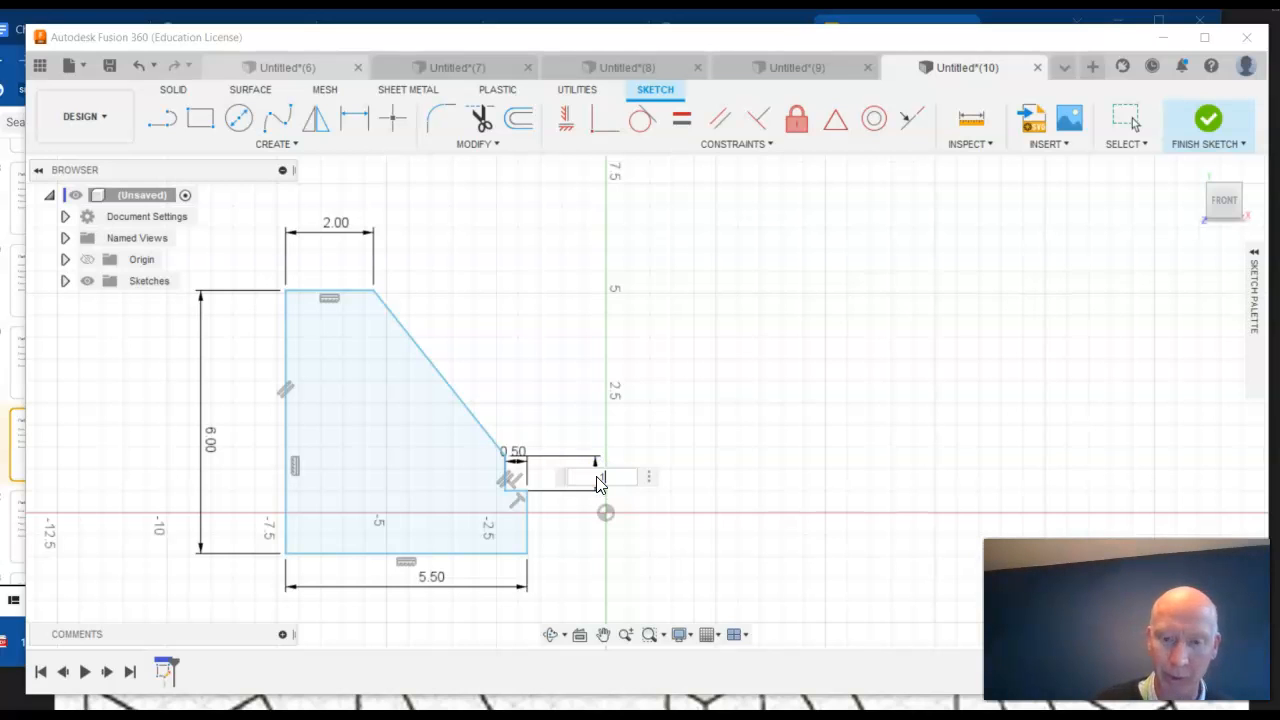
key("Return")
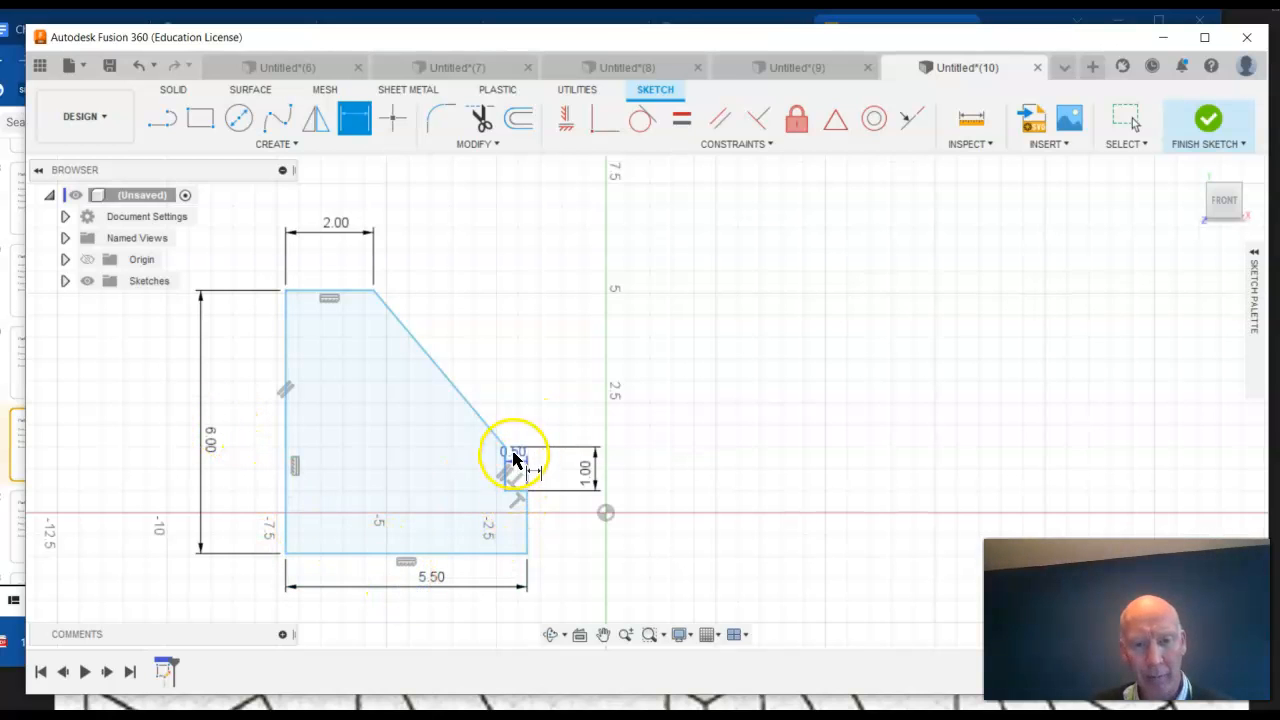
Dimension the right vertical edge below the ledge to 2 in
left_click_drag(530, 530, 588, 484)
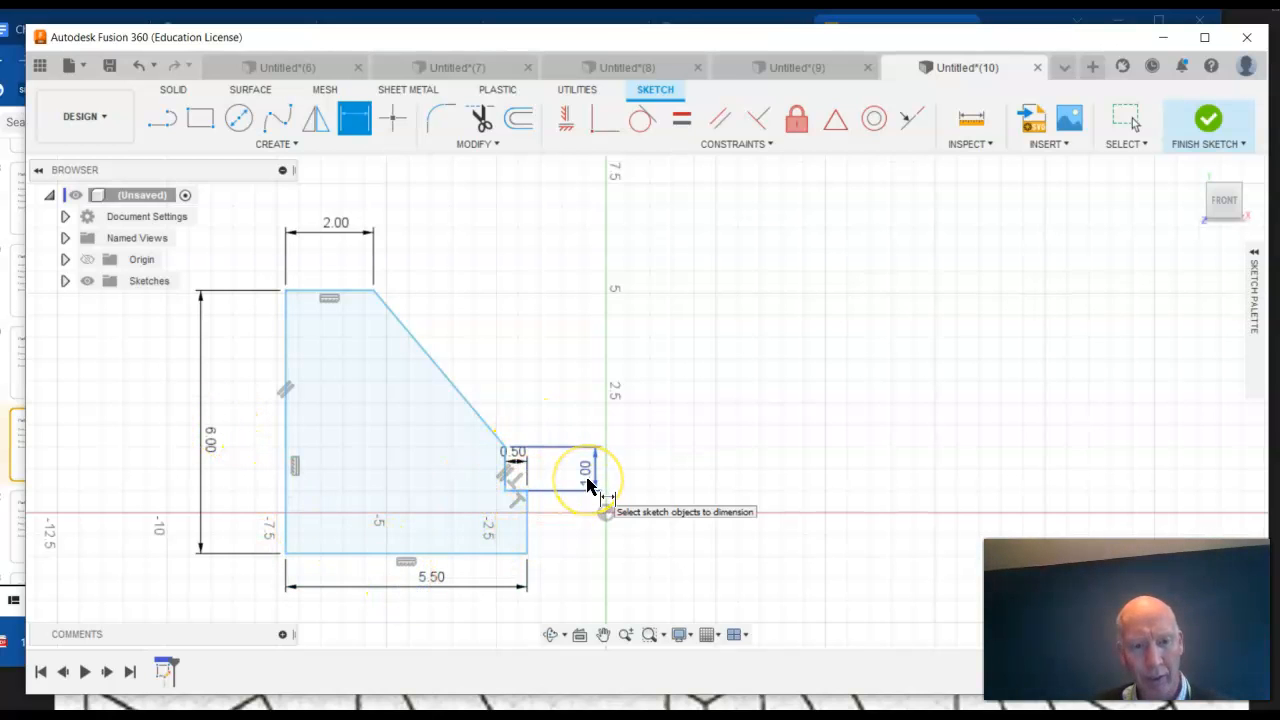
left_click(531, 540)
left_click(600, 535)
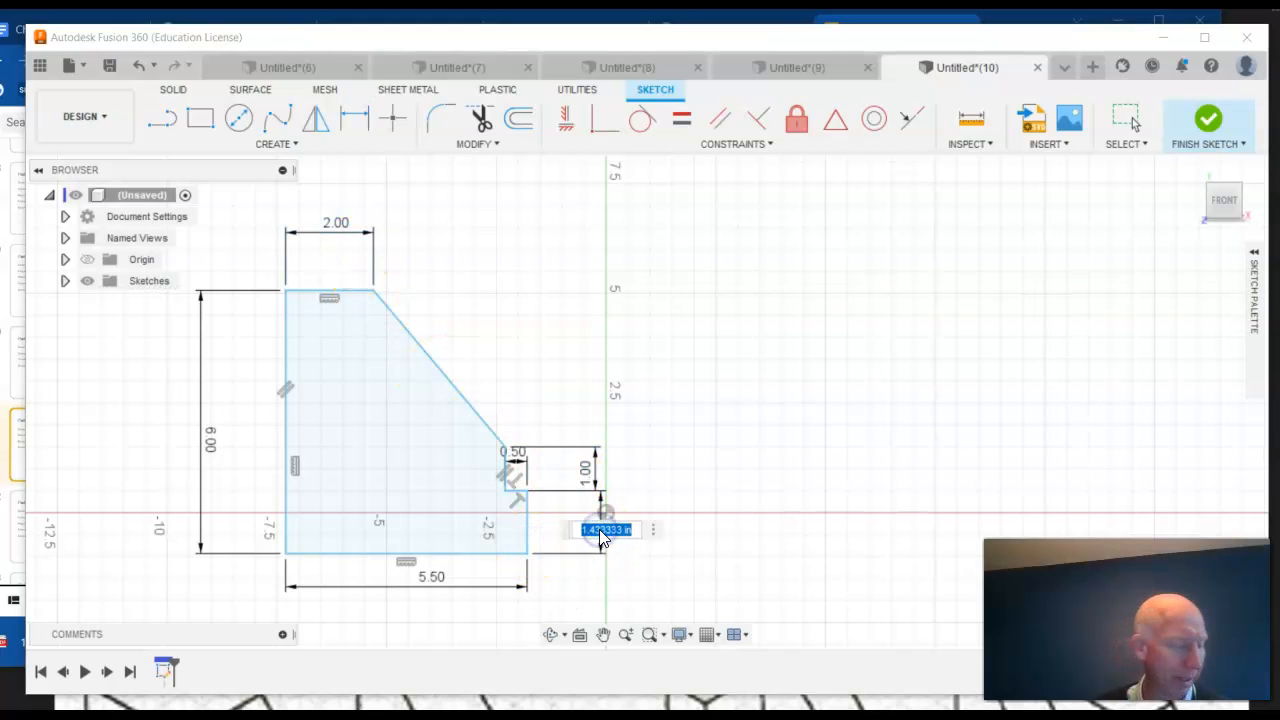
type("2")
key("Return")
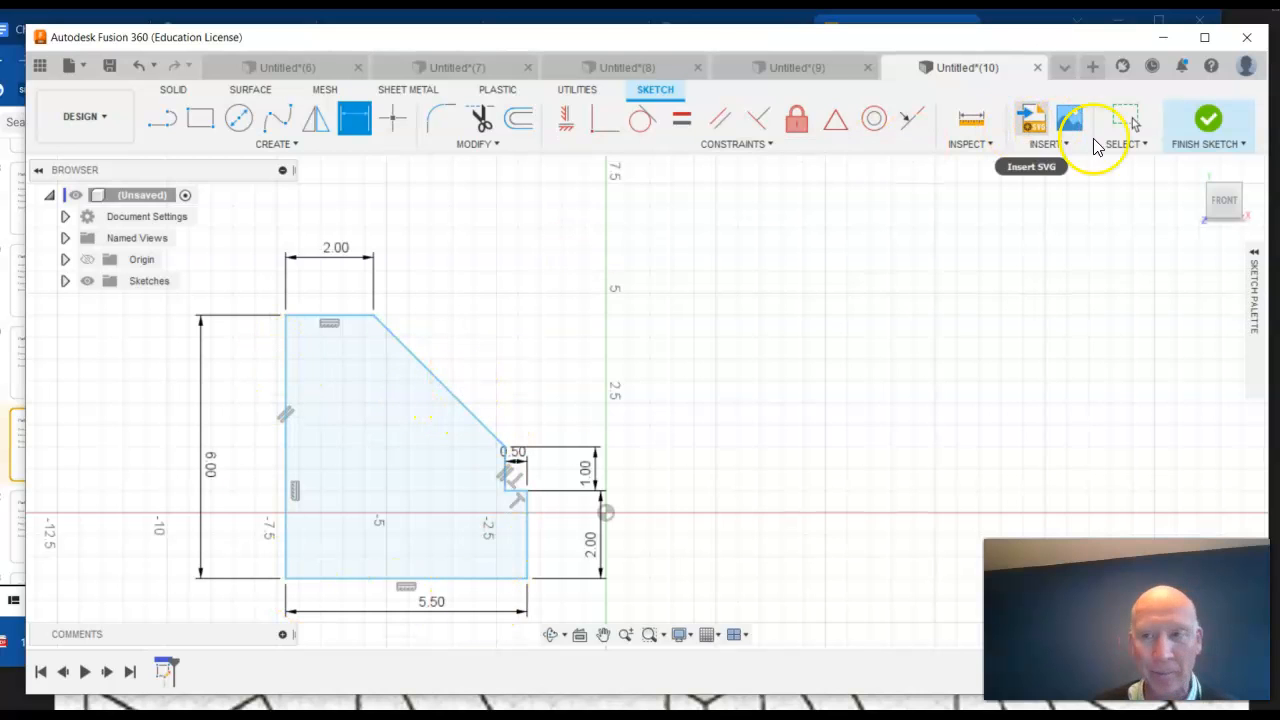
Finish the sketch and extrude the profile 1.5 in to one side as a new body
left_click(1208, 120)
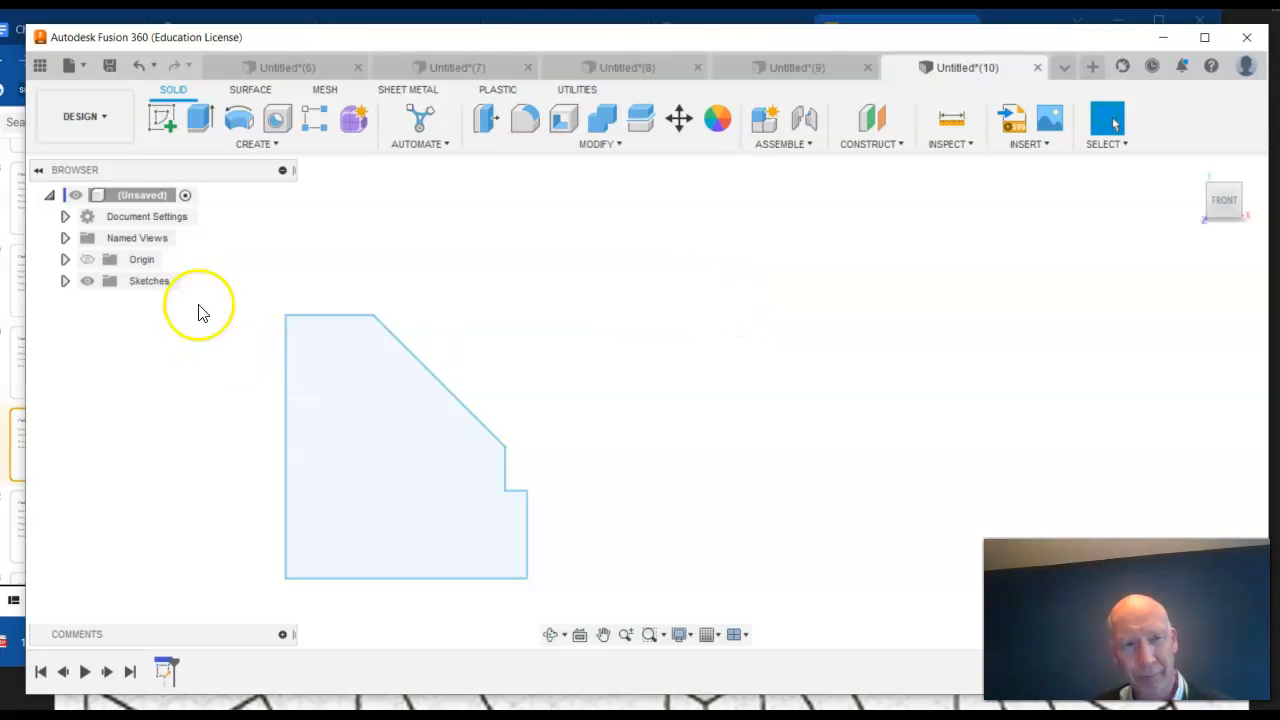
left_click(201, 119)
left_click(371, 434)
left_click(378, 487)
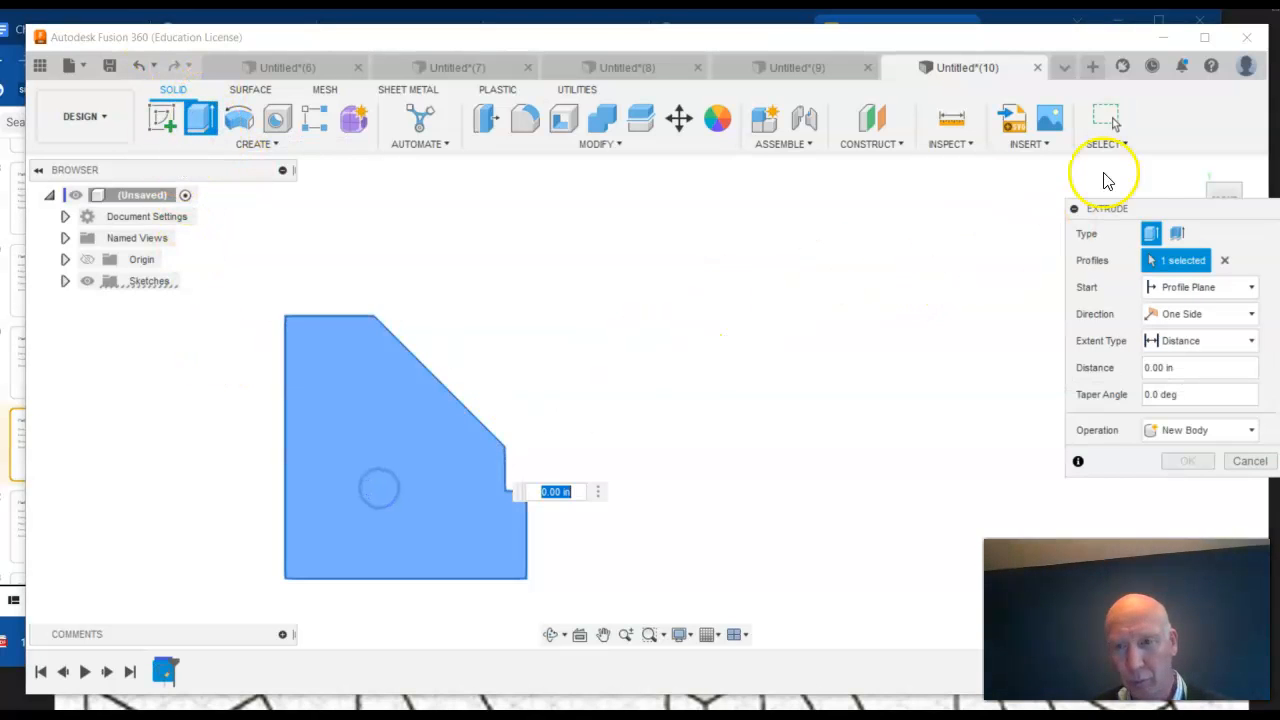
left_click(1239, 187)
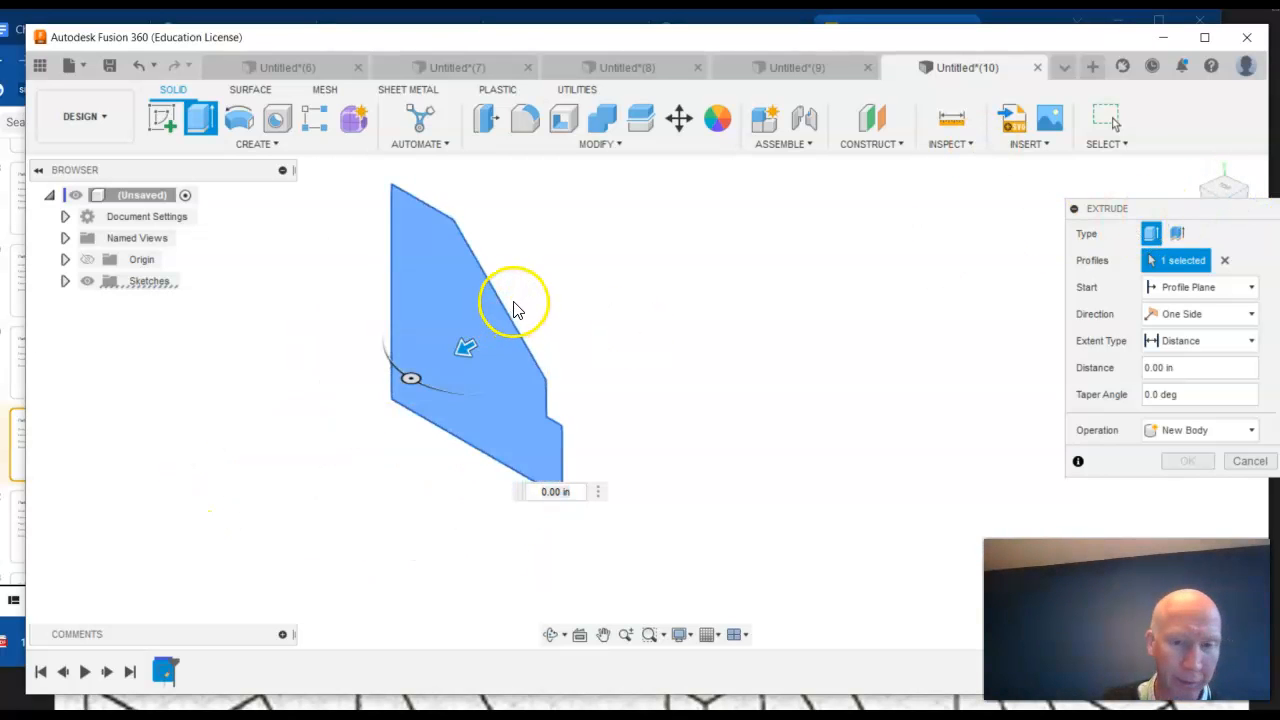
left_click(577, 492)
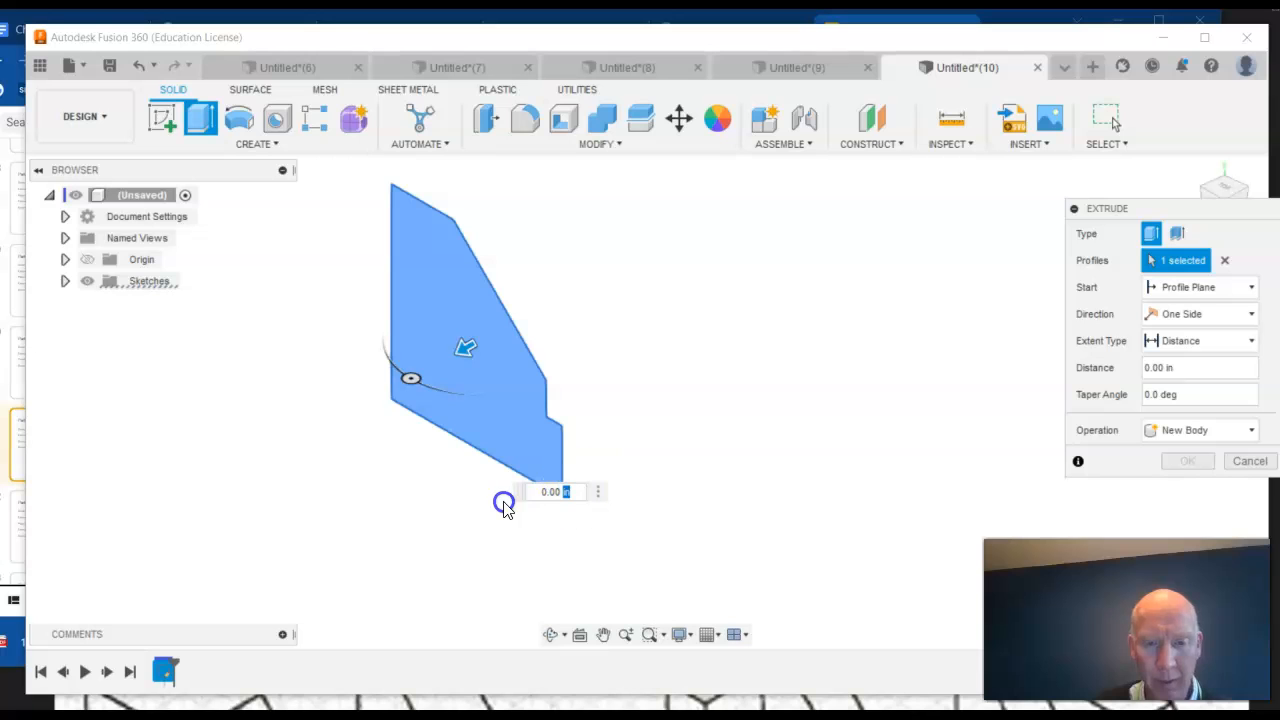
left_click_drag(576, 489, 517, 480)
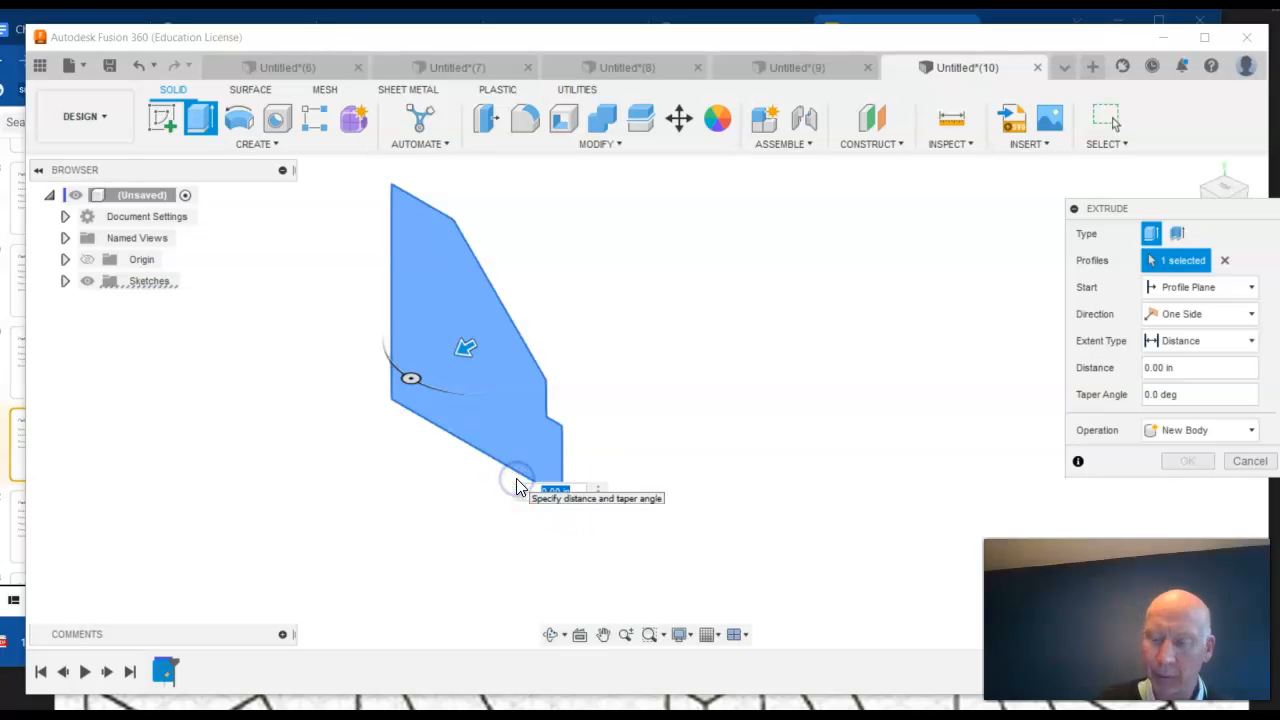
type("1.5")
key("Return")
scroll(494, 551, "down", 3)
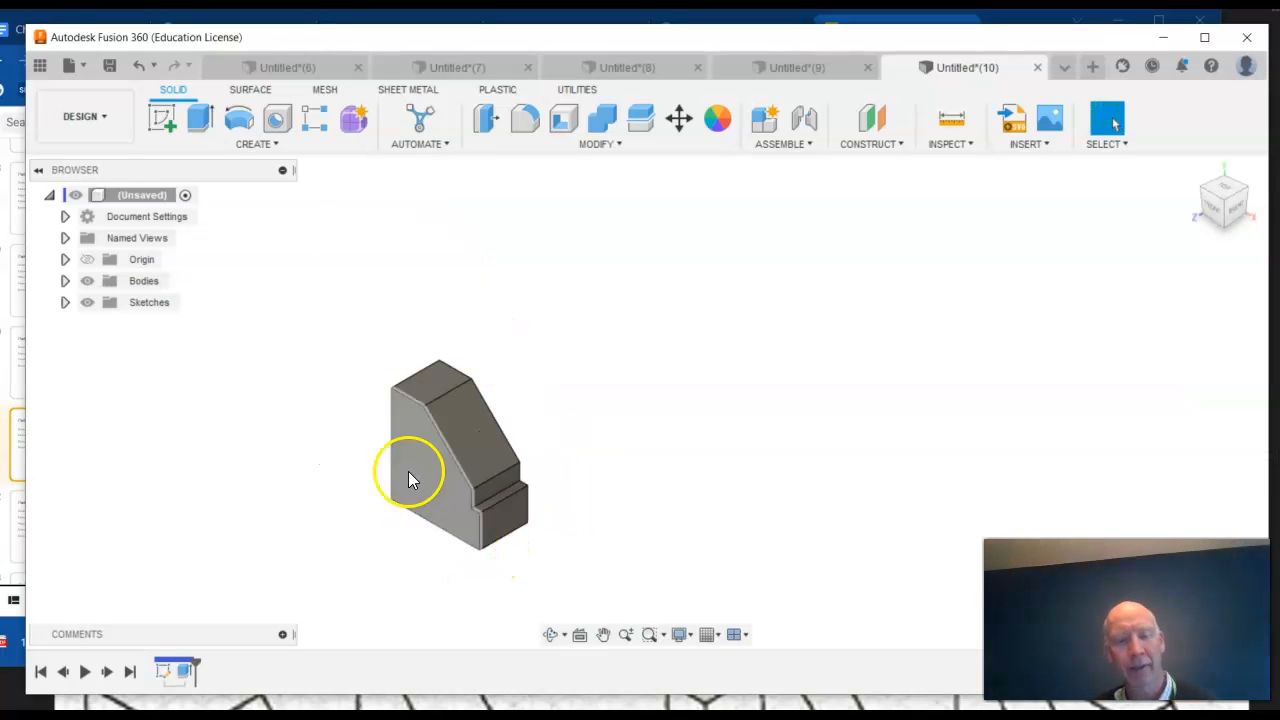
scroll(442, 412, "up", 1)
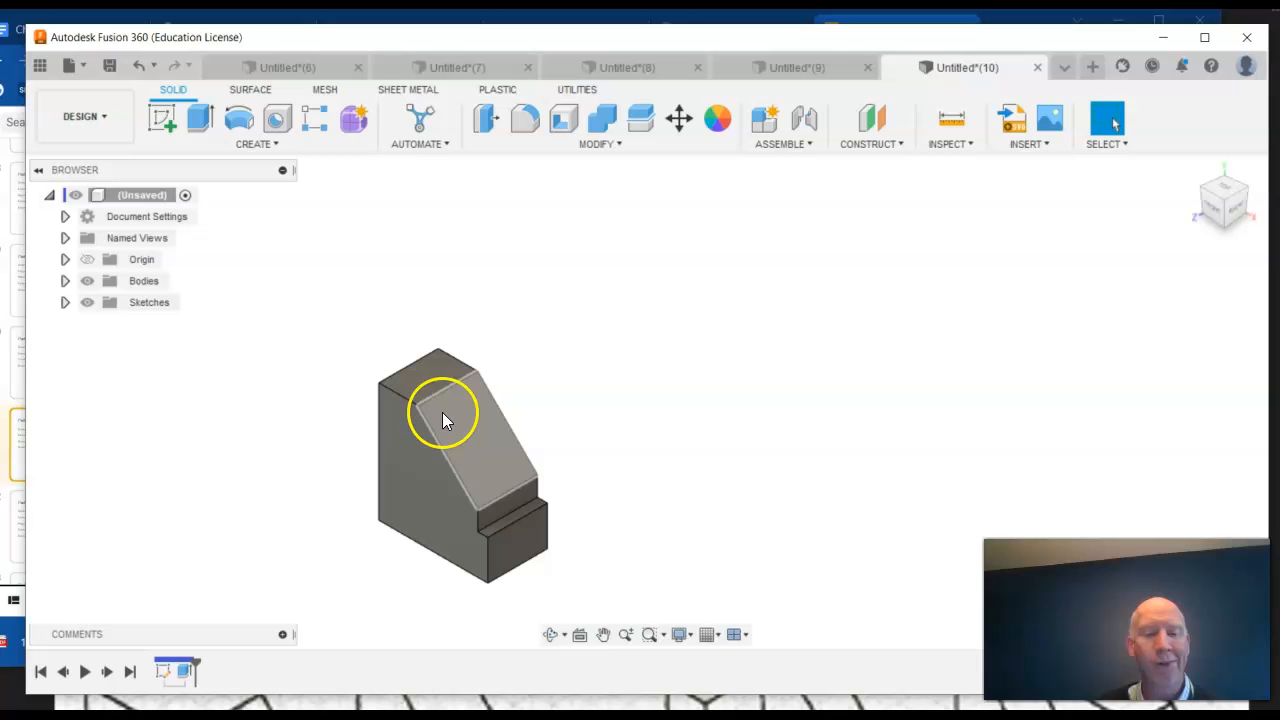
Mirror the extrude feature across the vertical end face below the ledge, using Features as the object type
left_click(251, 143)
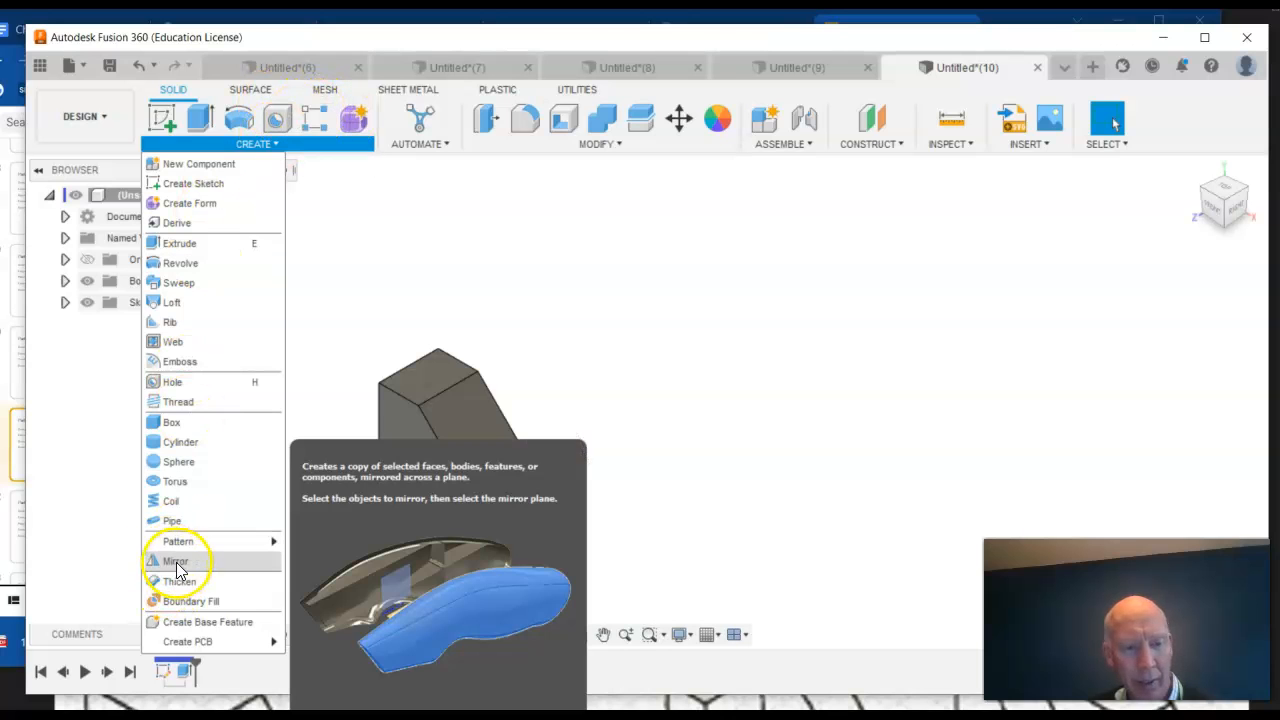
left_click(176, 561)
left_click_drag(1181, 212, 981, 189)
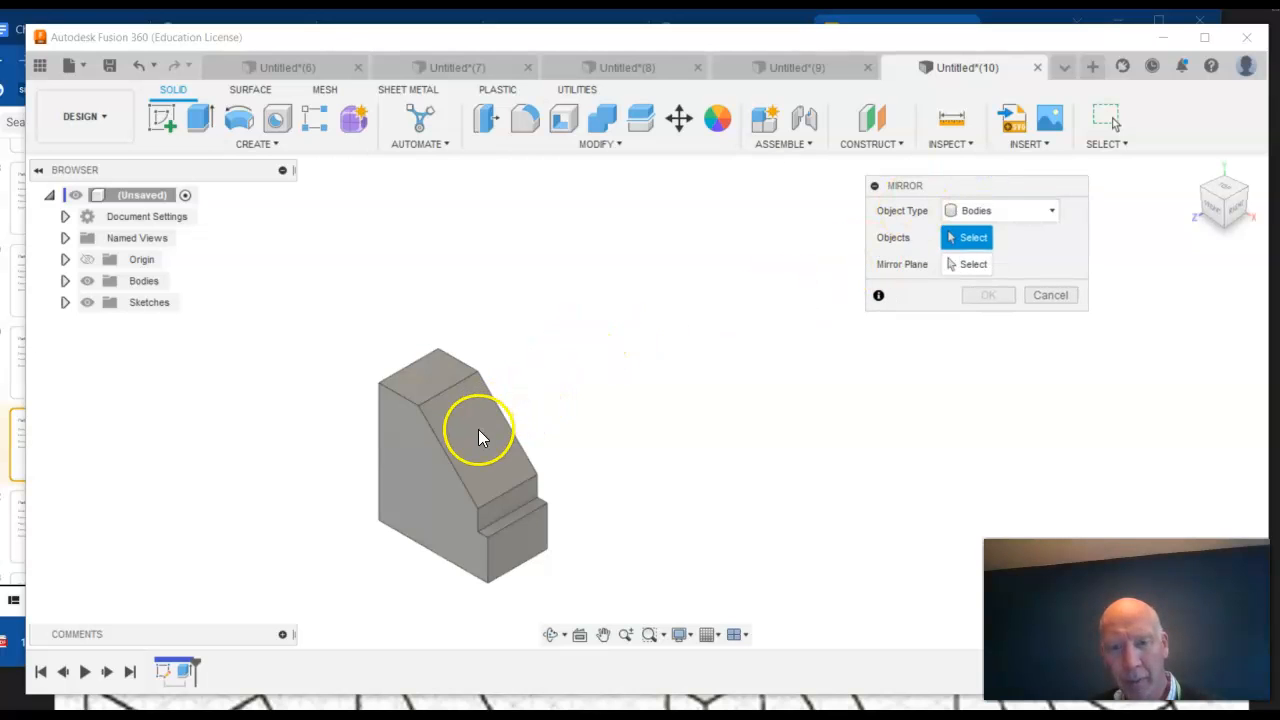
left_click(1000, 211)
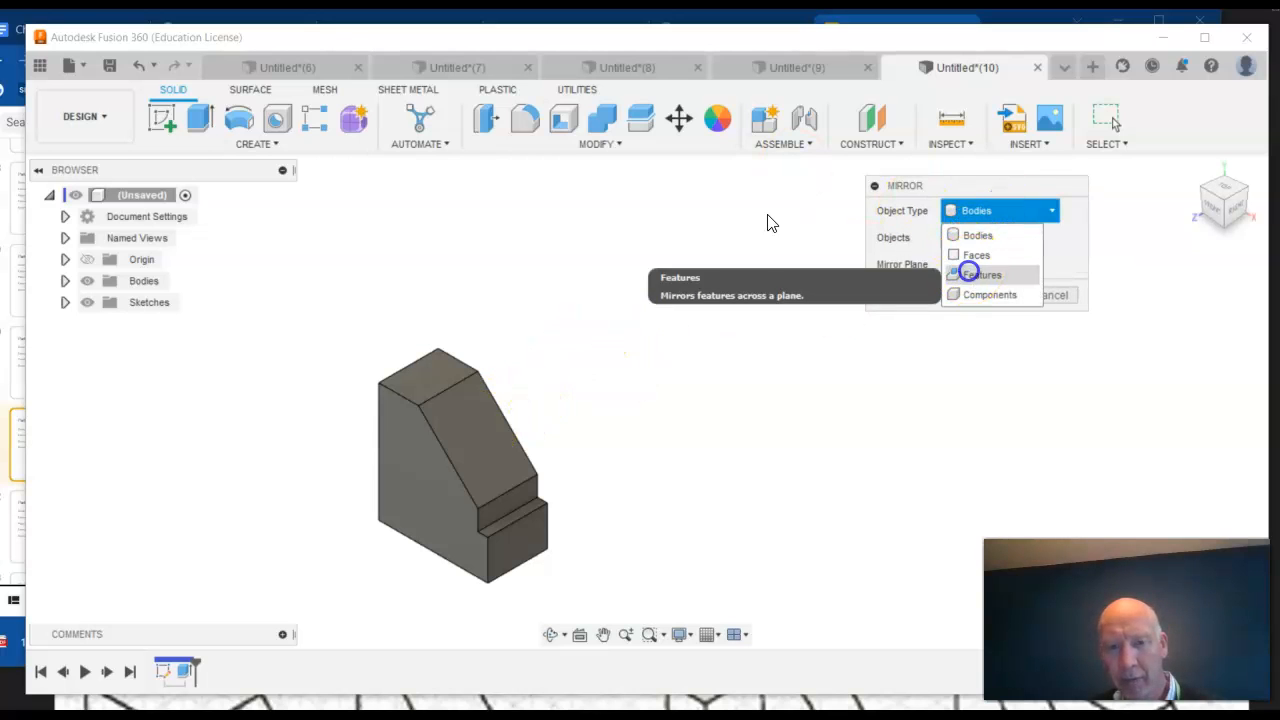
left_click(968, 273)
left_click(1008, 205)
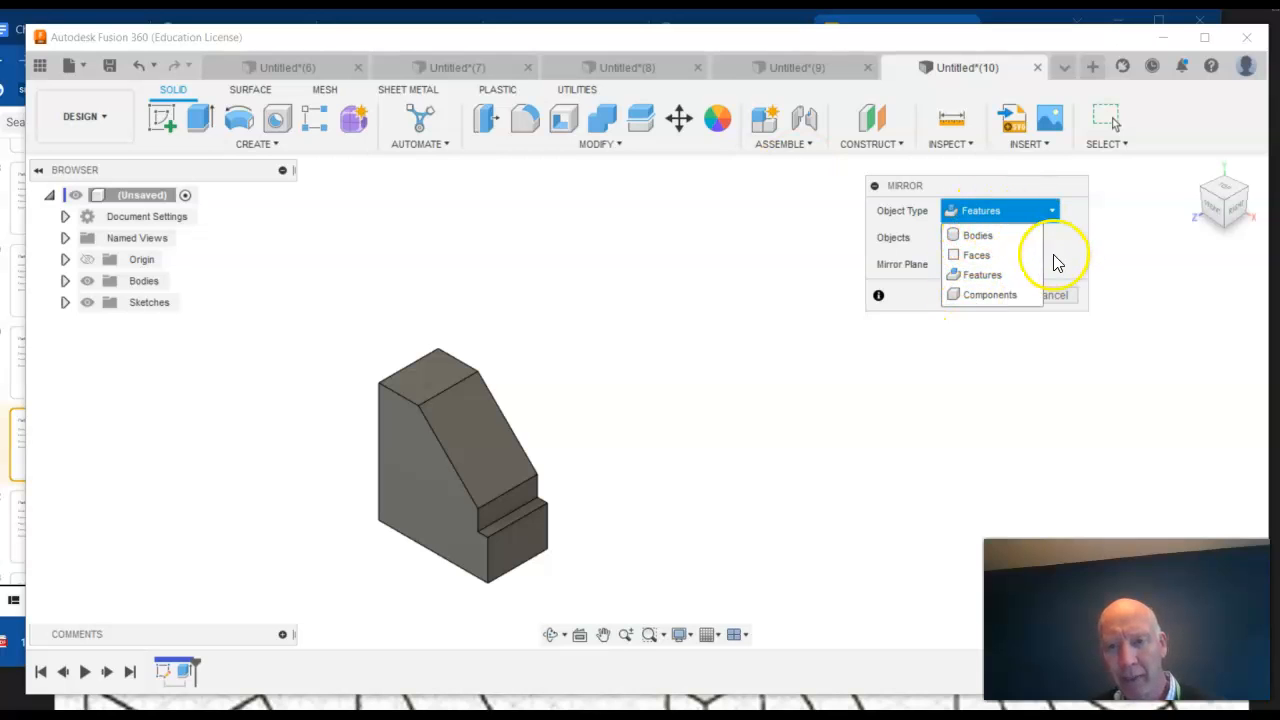
left_click(964, 274)
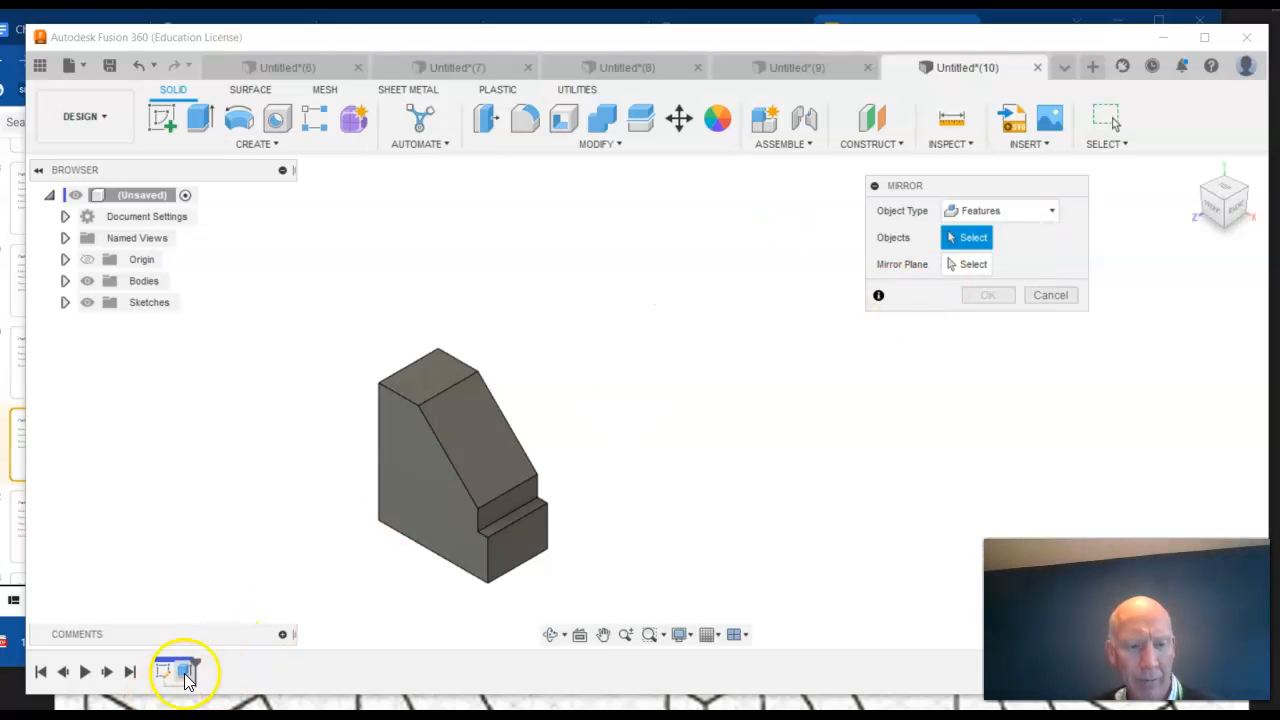
left_click(474, 490)
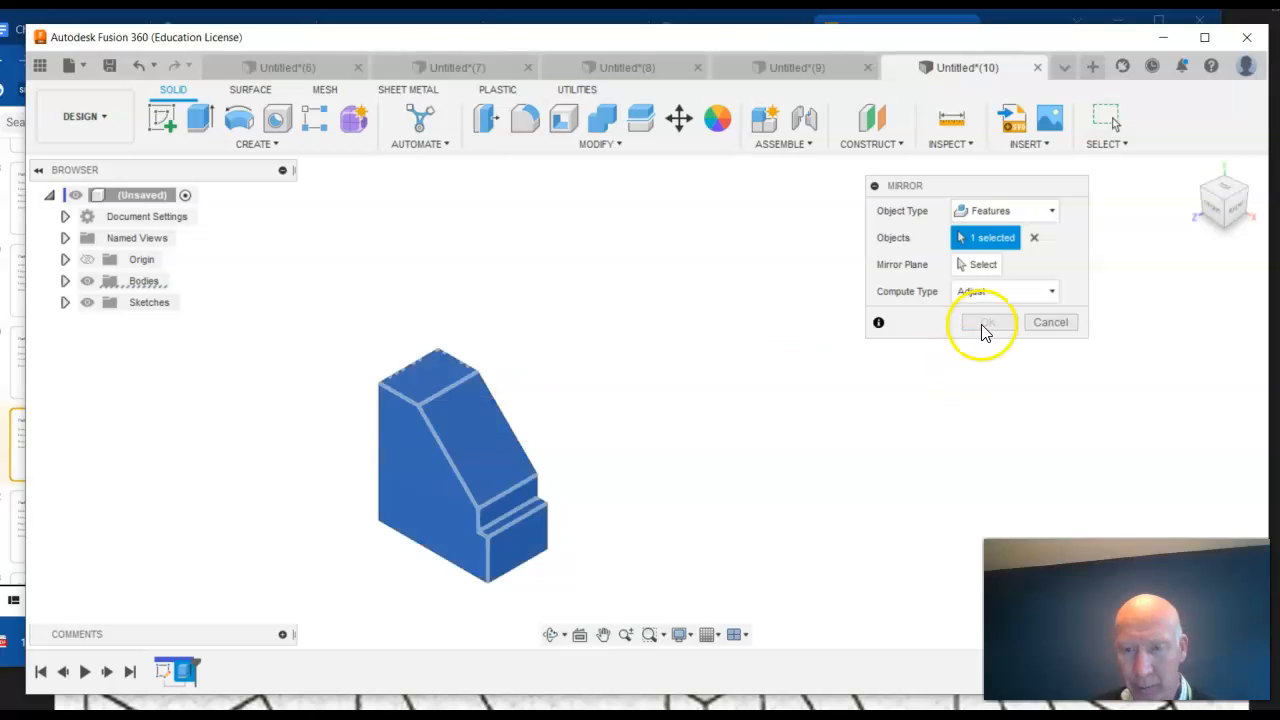
left_click(976, 264)
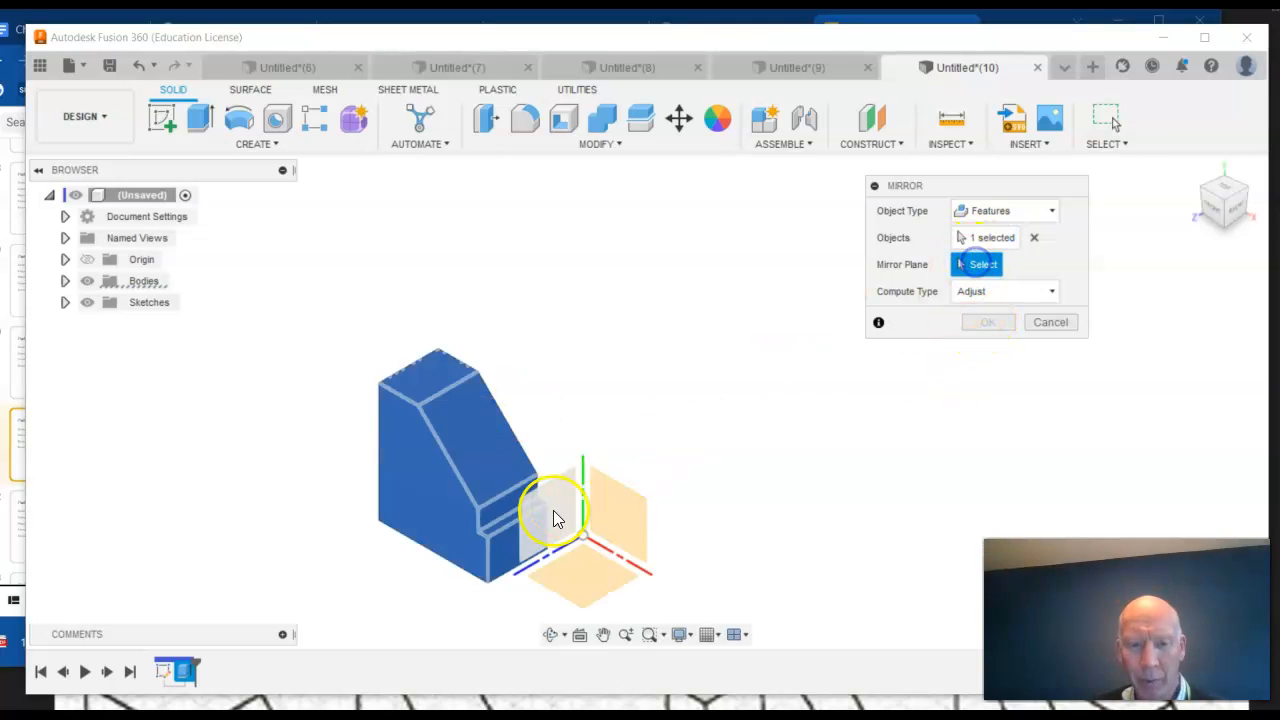
left_click(512, 562)
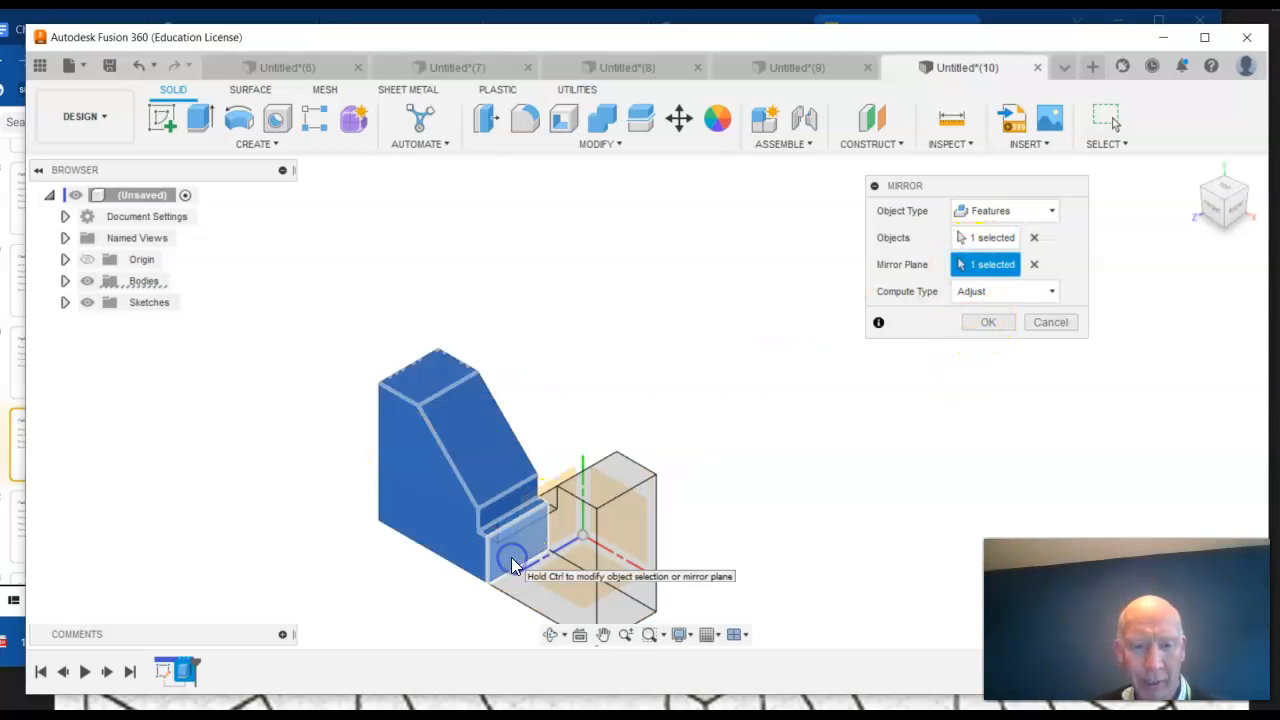
left_click(988, 323)
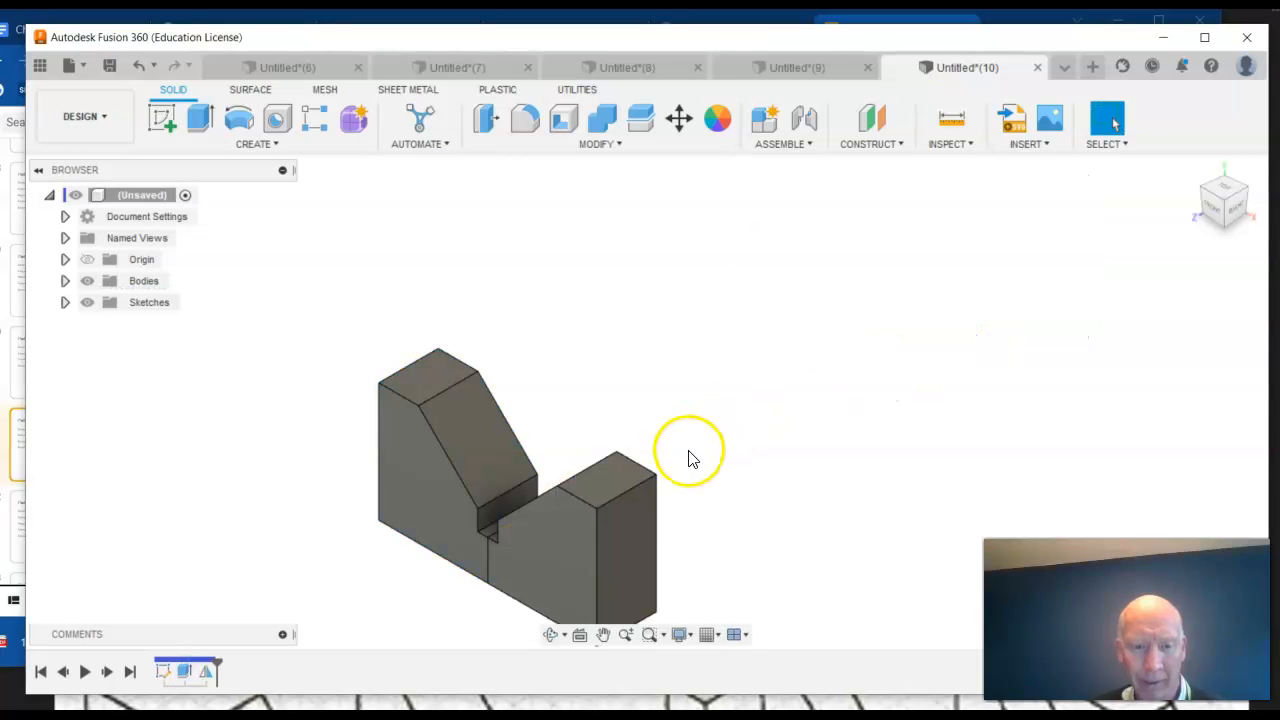
Examine the seam and the notch where the original and mirrored halves meet
scroll(486, 543, "up", 2)
scroll(491, 526, "down", 4)
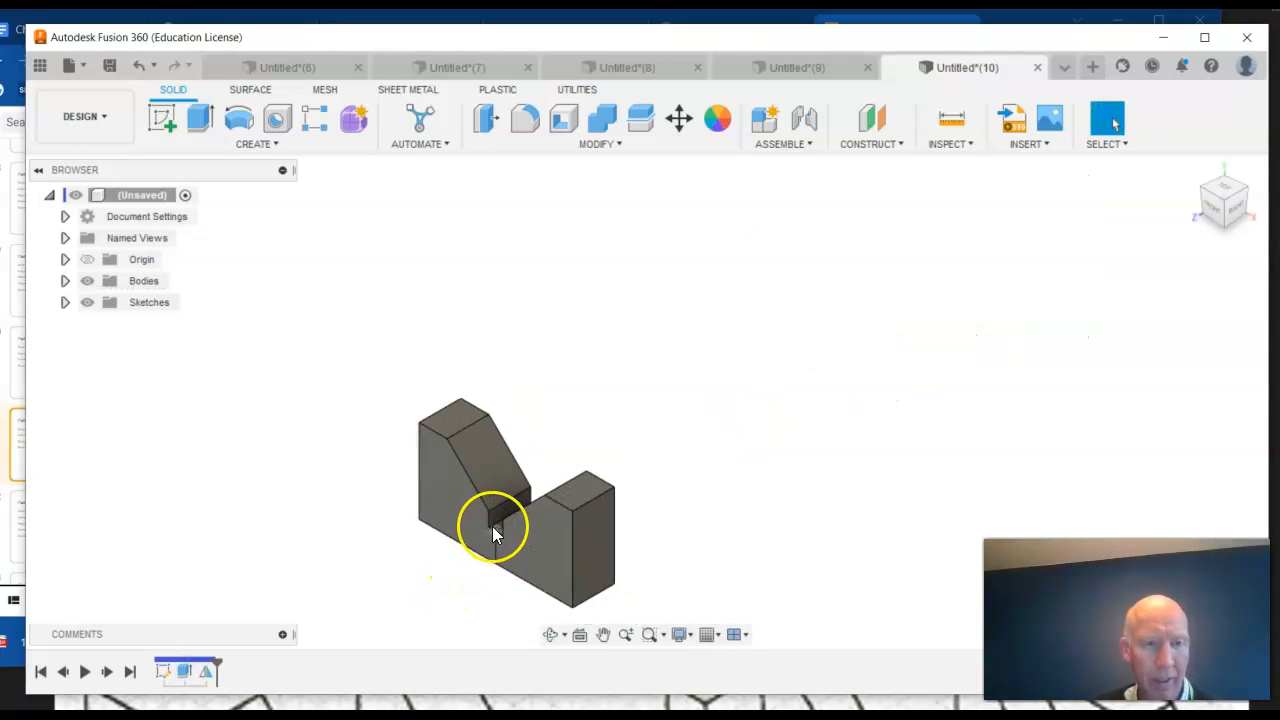
middle_click_drag(423, 434, 634, 423)
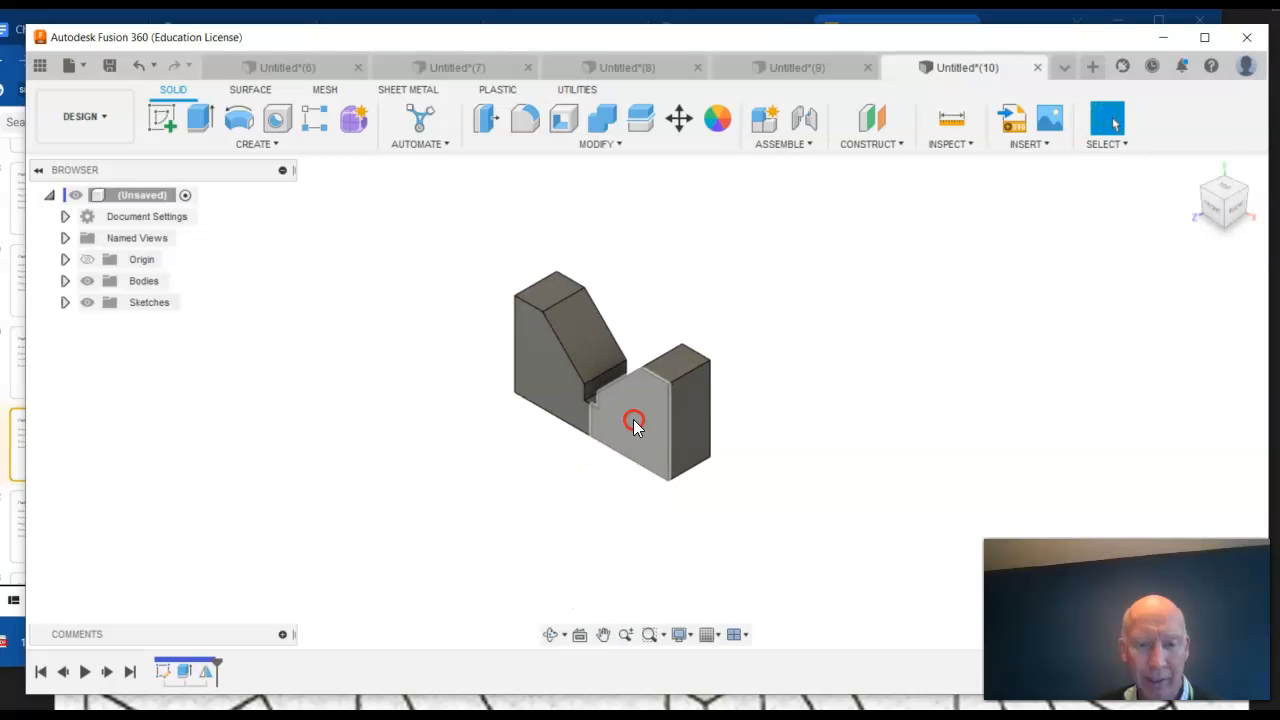
scroll(612, 422, "up", 5)
scroll(548, 442, "down", 3)
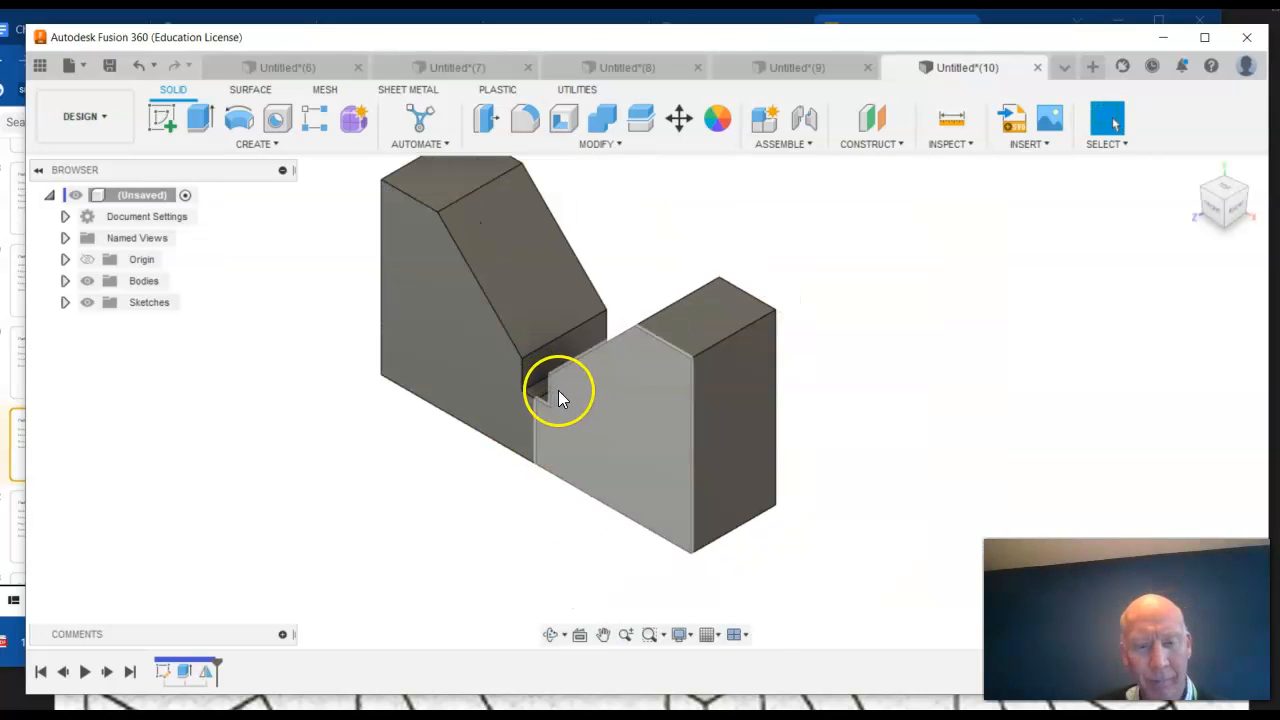
scroll(664, 426, "up", 3)
scroll(625, 448, "down", 5)
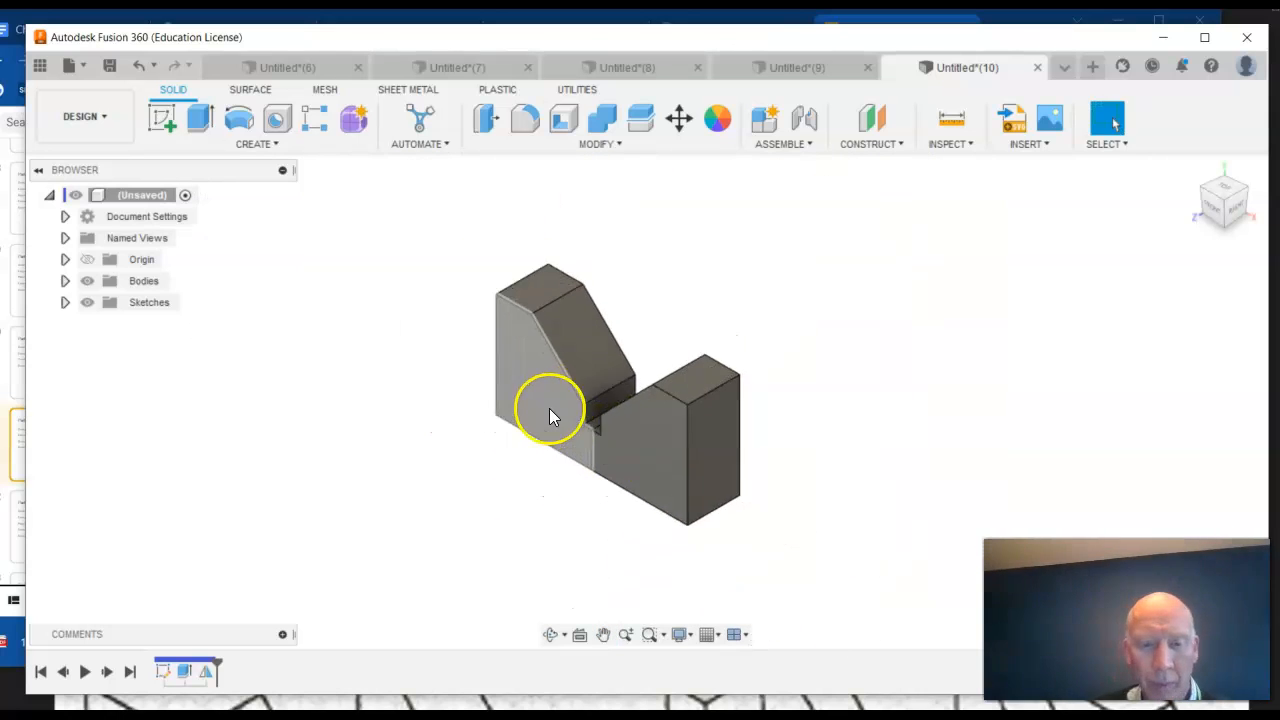
scroll(551, 414, "up", 7)
scroll(719, 497, "down", 5)
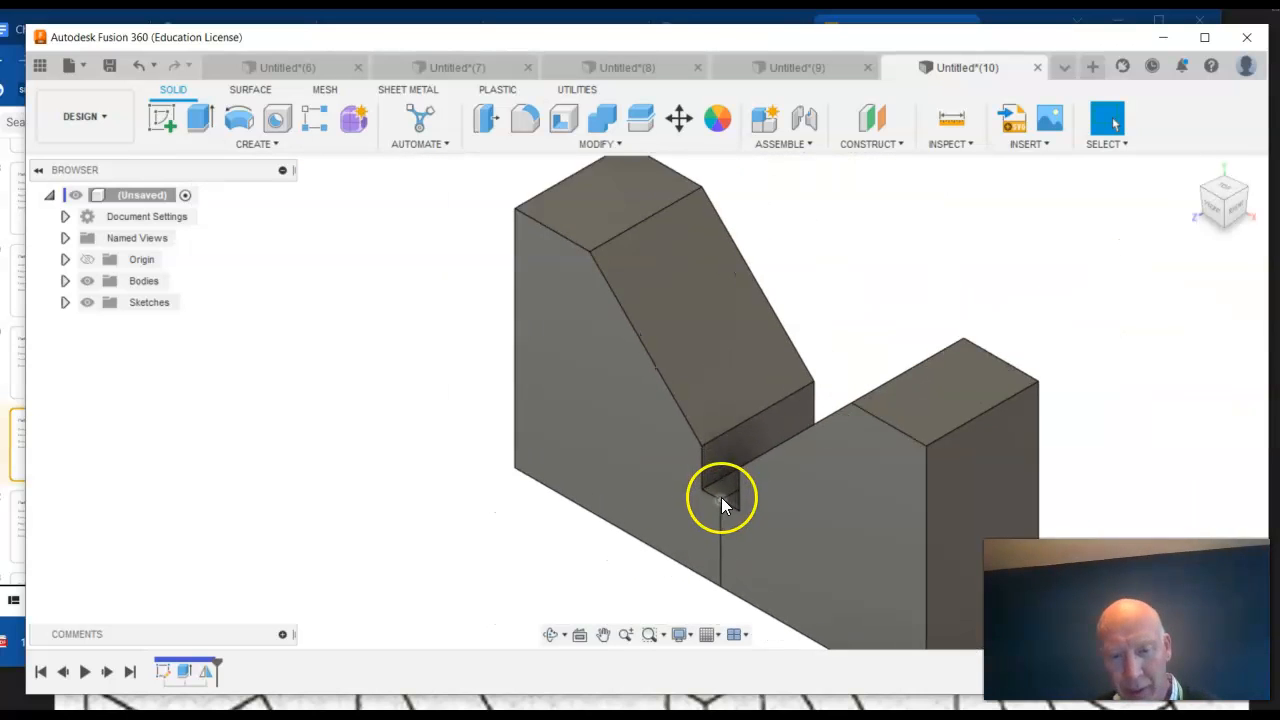
scroll(720, 500, "up", 5)
scroll(719, 502, "up", 6)
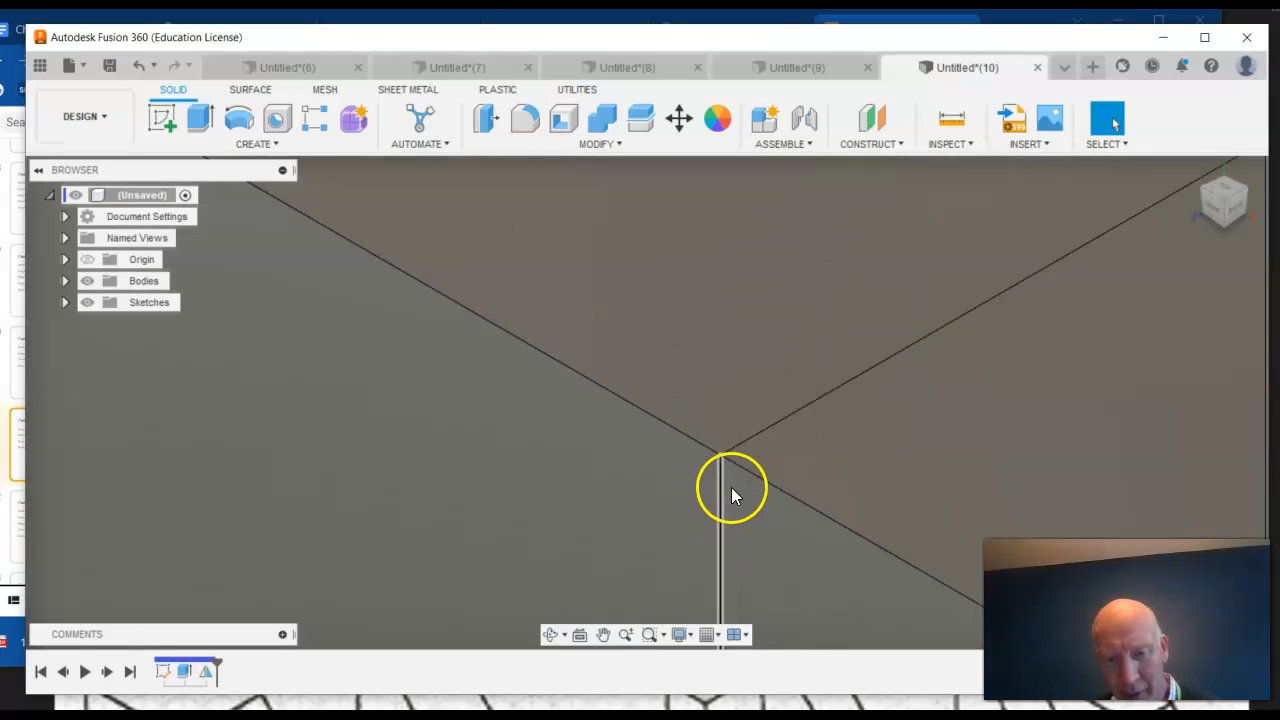
scroll(734, 479, "down", 6)
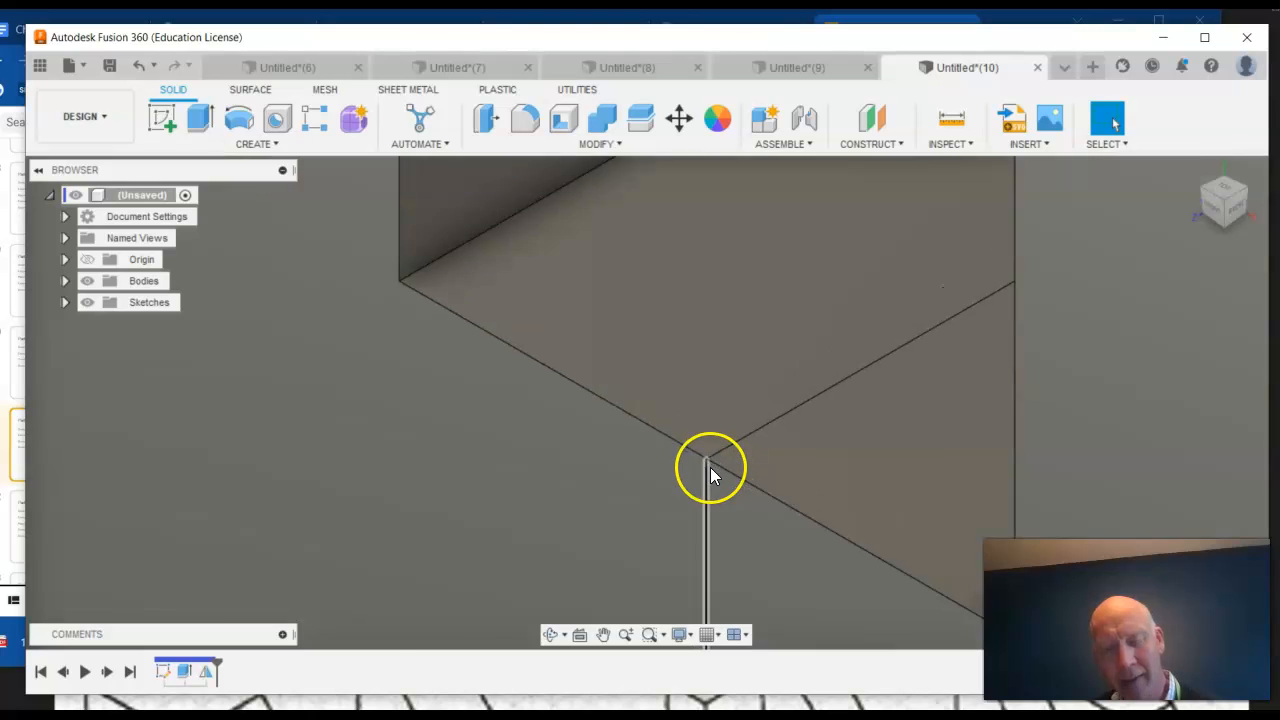
scroll(709, 463, "down", 5)
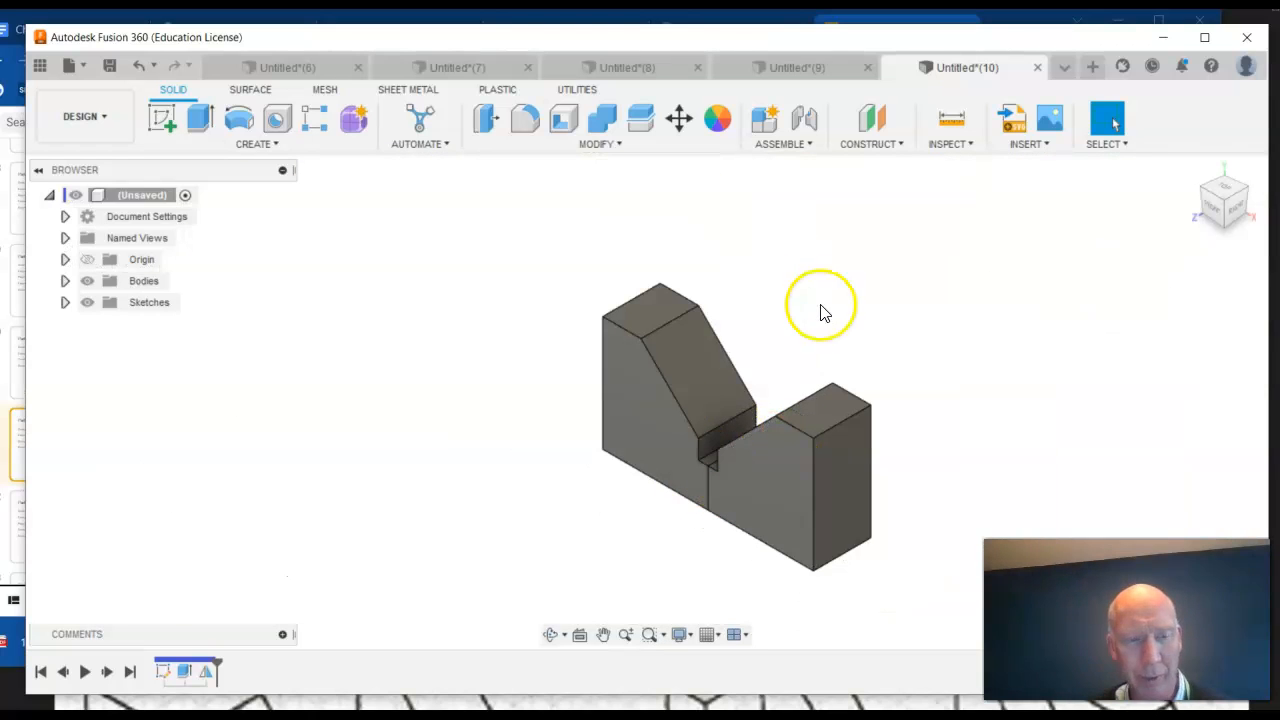
Try combining the original and mirrored halves with the Join operation
left_click(643, 409)
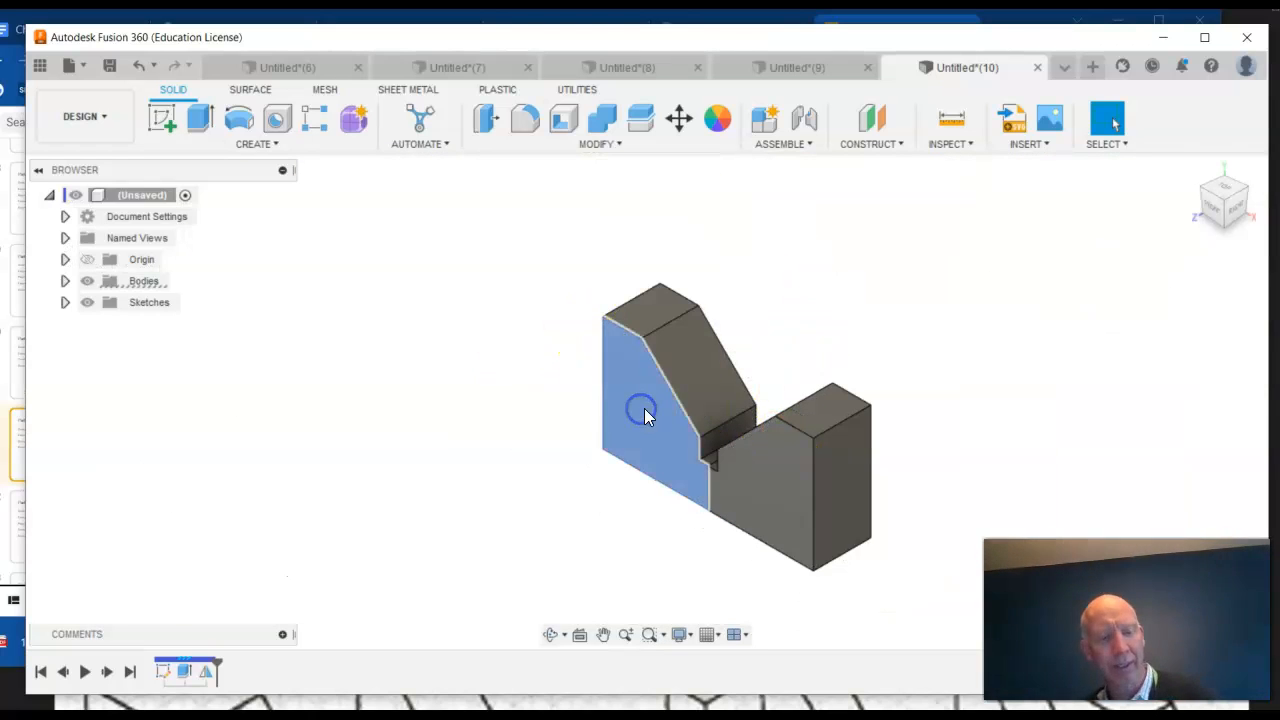
left_click(771, 481)
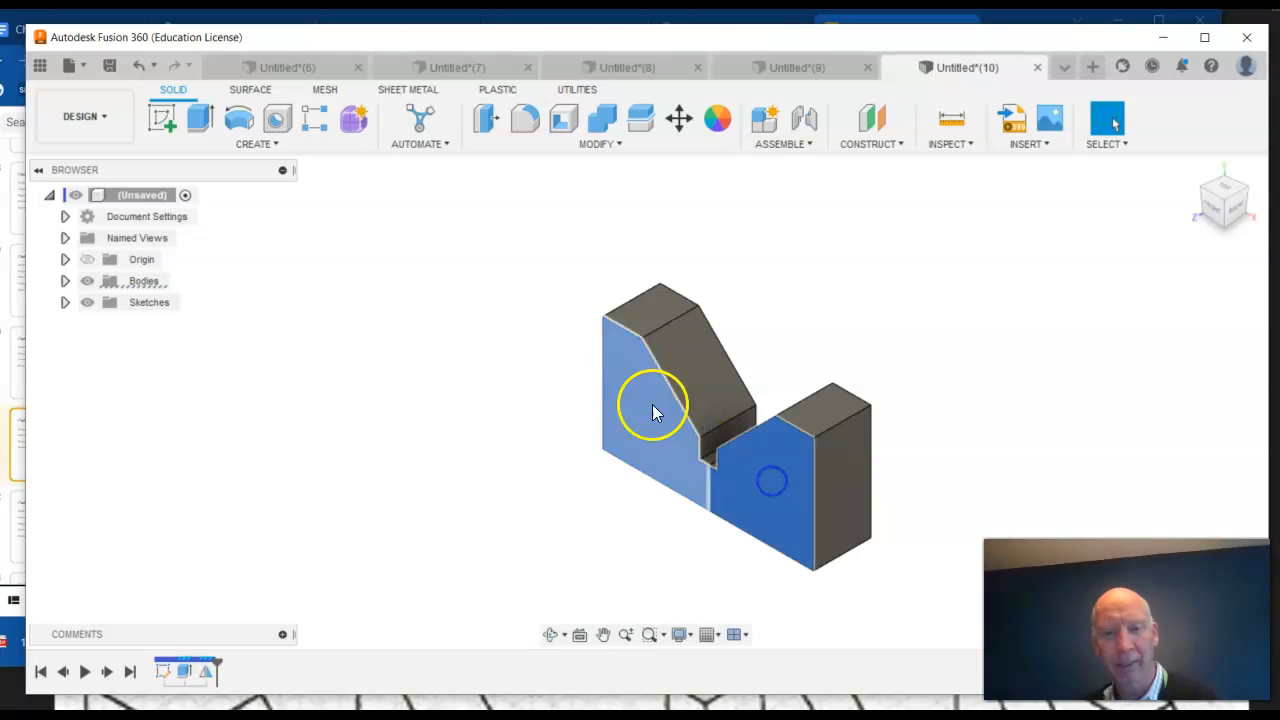
left_click(602, 122)
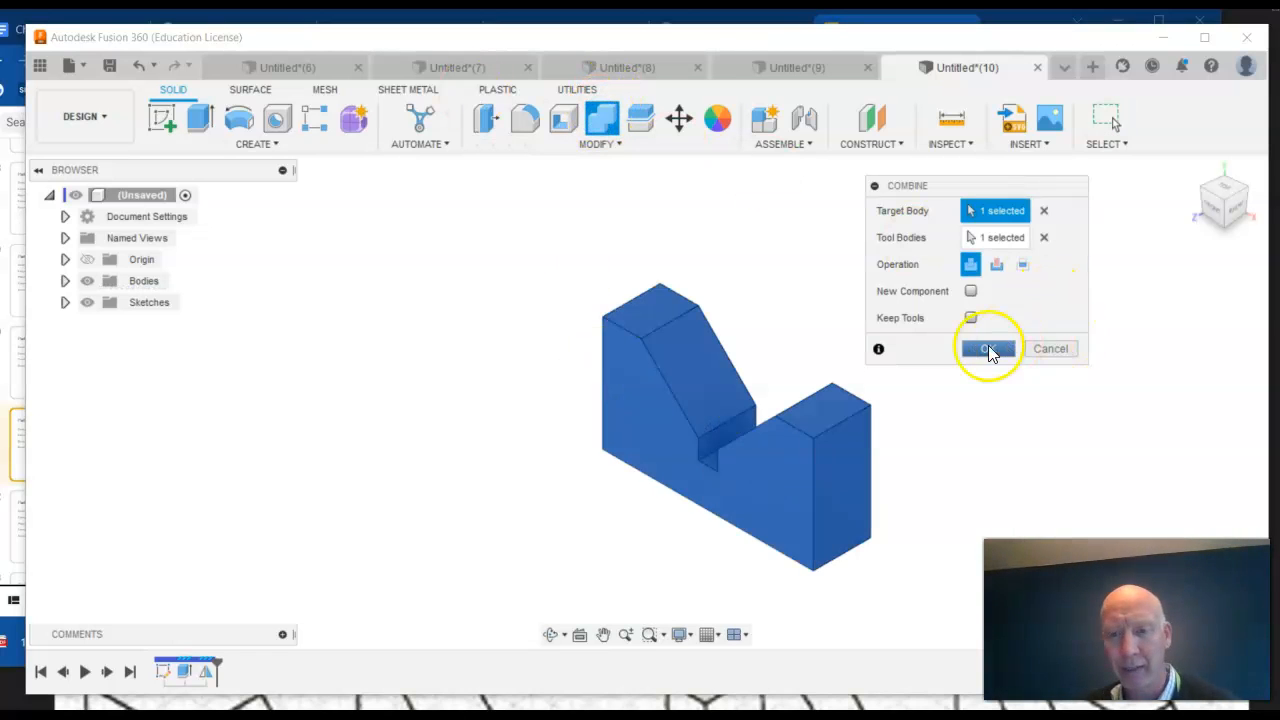
left_click(988, 346)
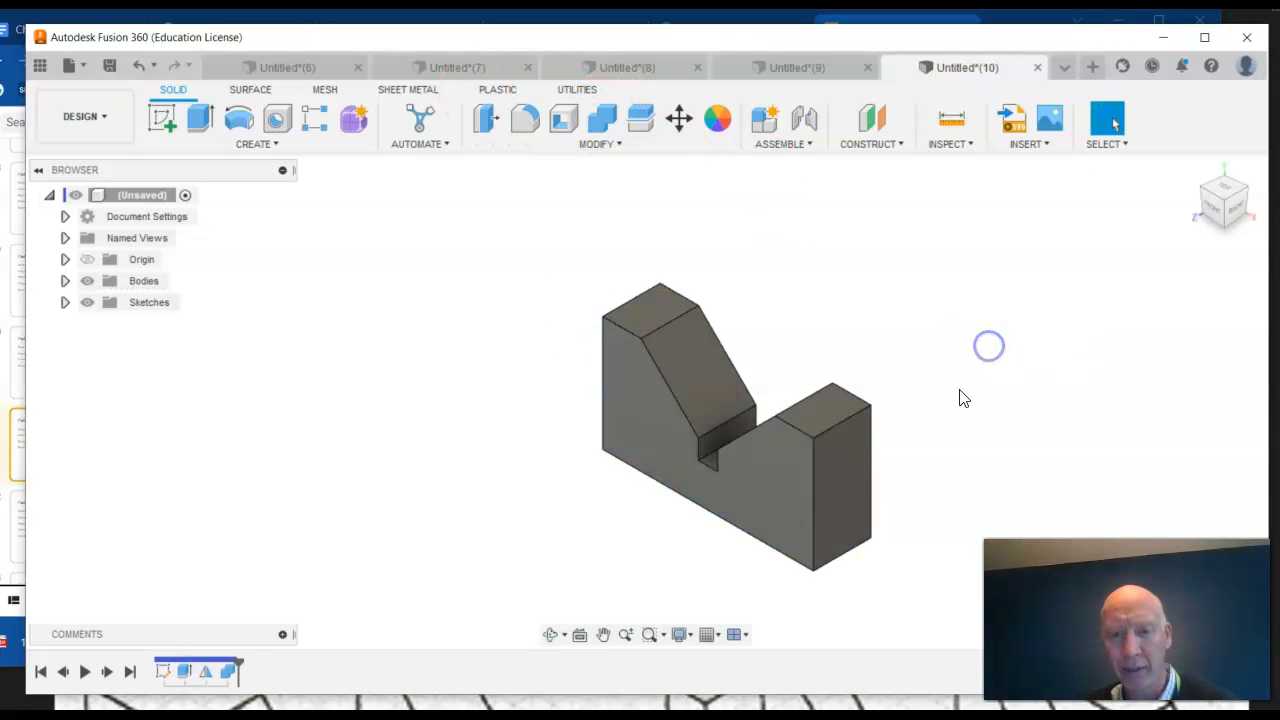
Expand the list of bodies and undo the combine
left_click(64, 283)
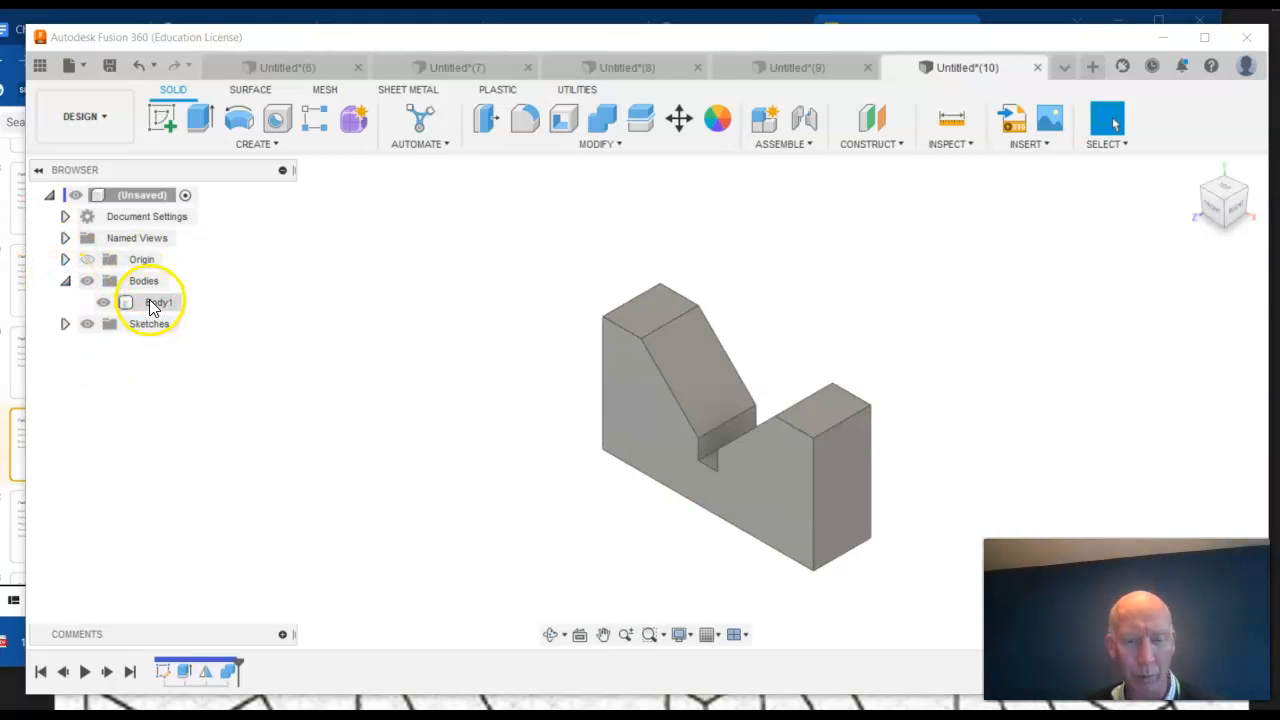
left_click(139, 65)
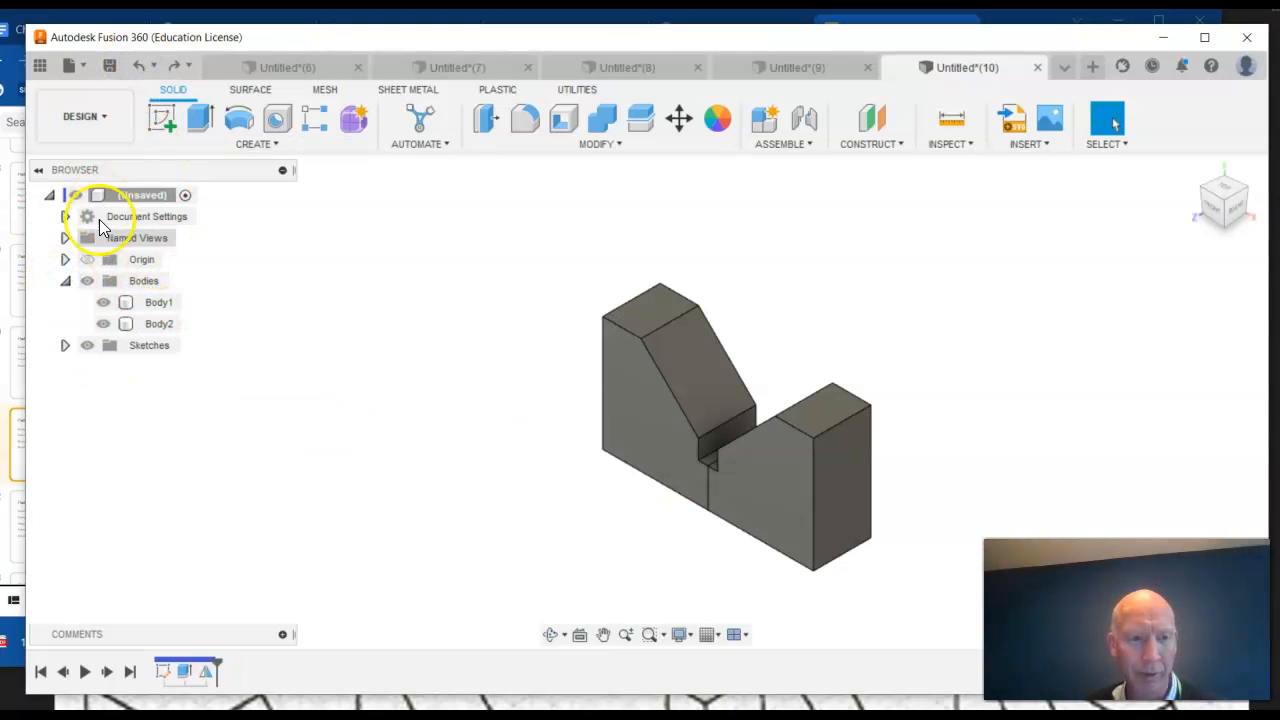
Combine the two mirrored halves into a single body by joining them
left_click(649, 393)
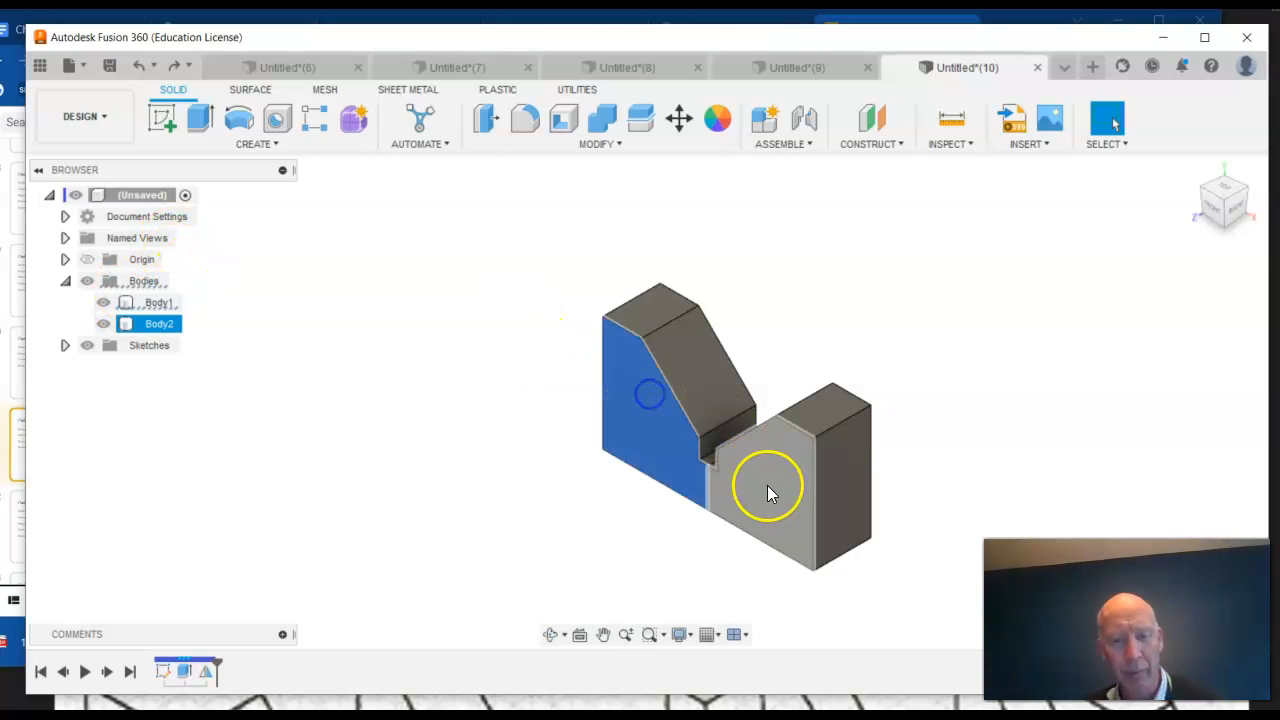
left_click(767, 488)
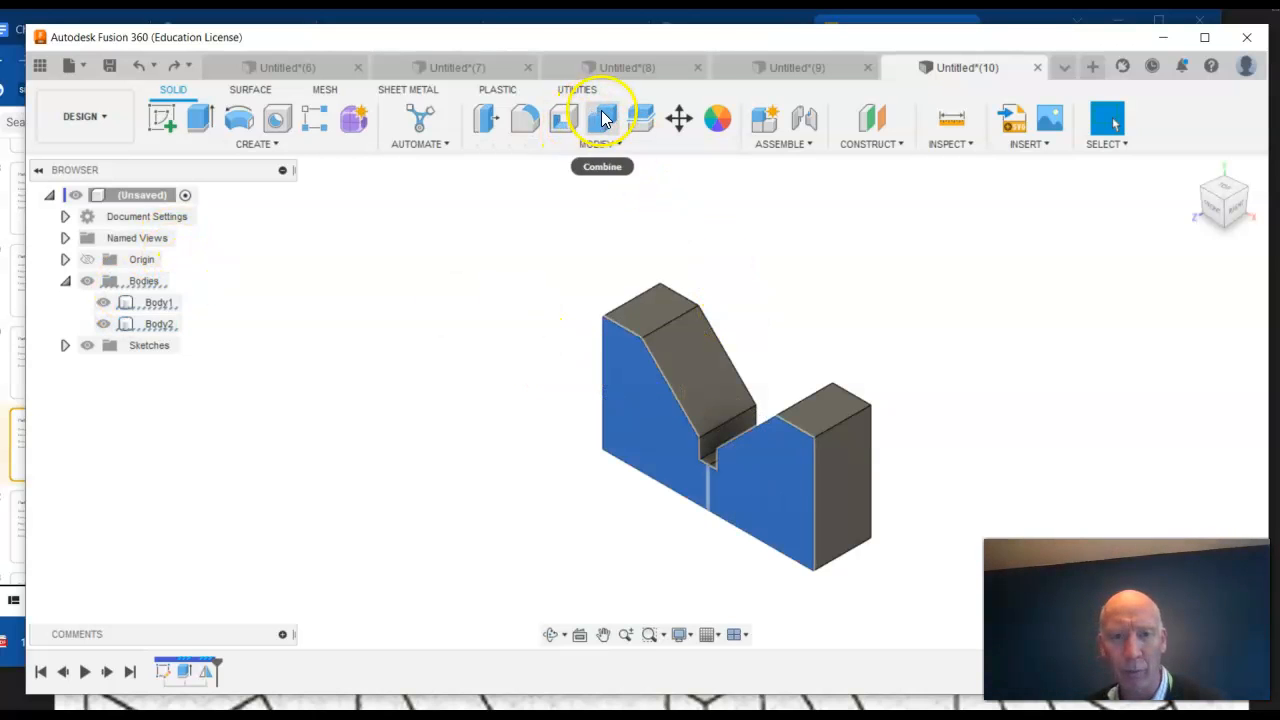
left_click(603, 118)
left_click(996, 349)
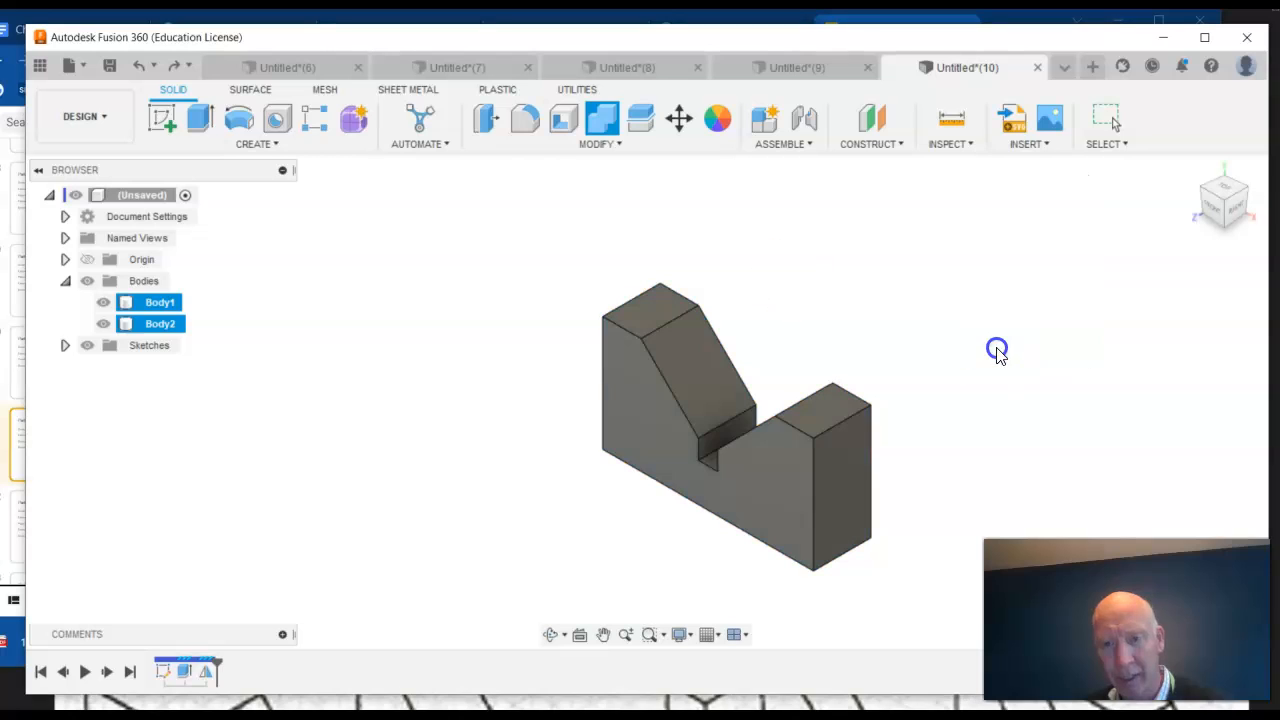